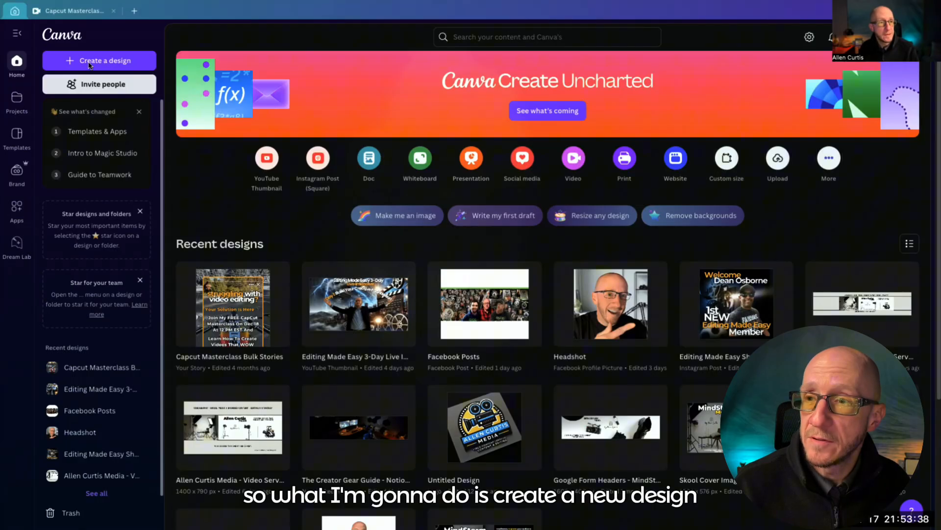
Create a blank Your Story design and add the uploaded vertical video of a hiker on a forest trail
{"action": "left_click", "coordinate": [90, 66]}
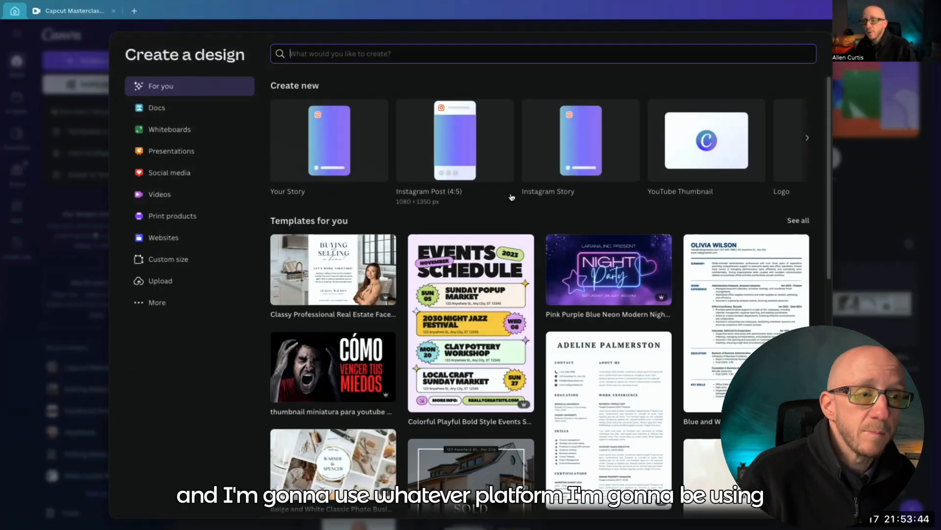
{"action": "left_click", "coordinate": [578, 150]}
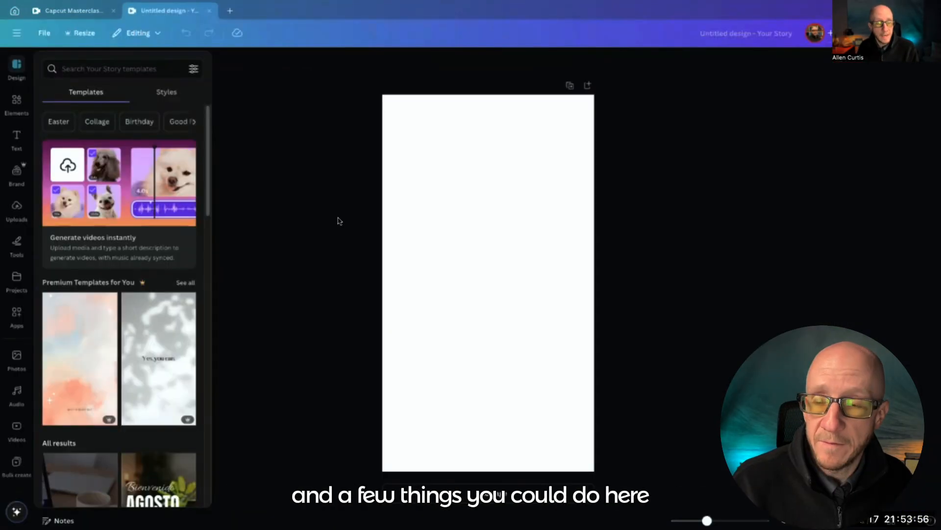
{"action": "left_click", "coordinate": [19, 213]}
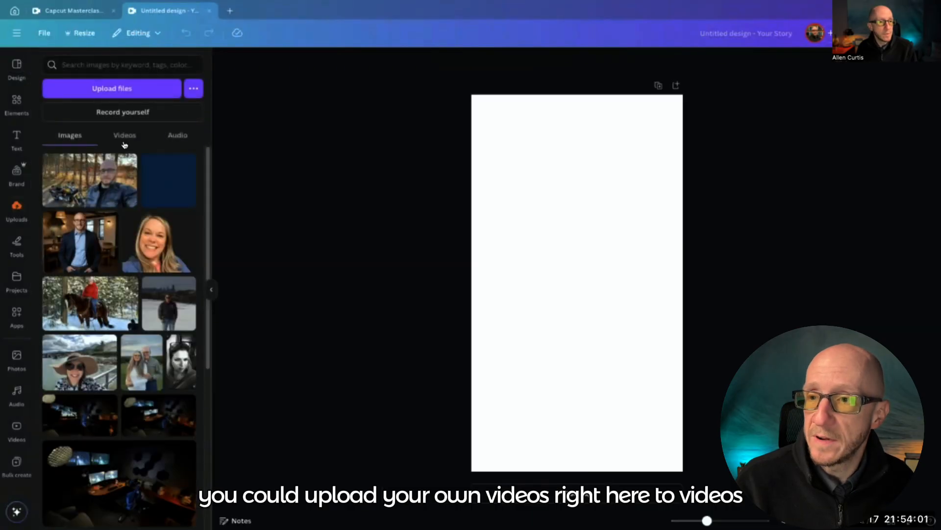
{"action": "left_click", "coordinate": [127, 138]}
{"action": "scroll", "coordinate": [93, 337], "scroll_direction": "down", "scroll_amount": 5}
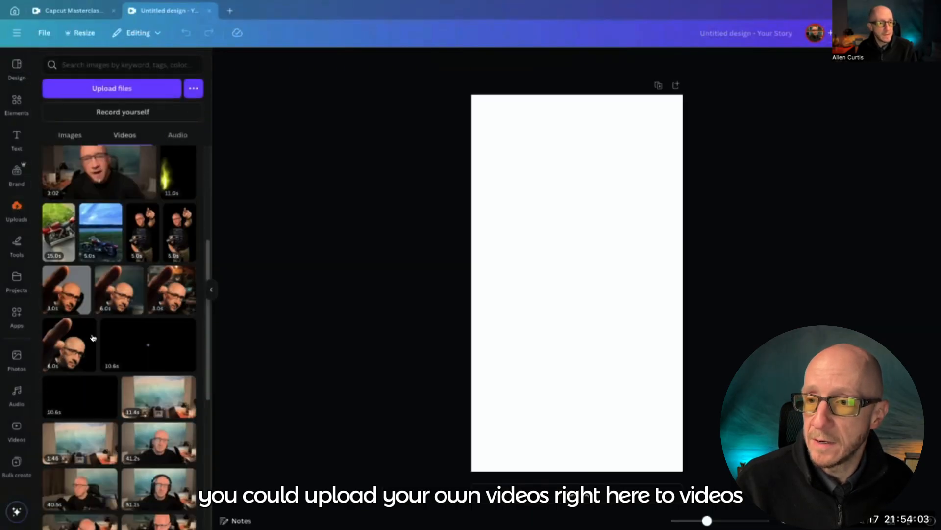
{"action": "scroll", "coordinate": [93, 337], "scroll_direction": "down", "scroll_amount": 15}
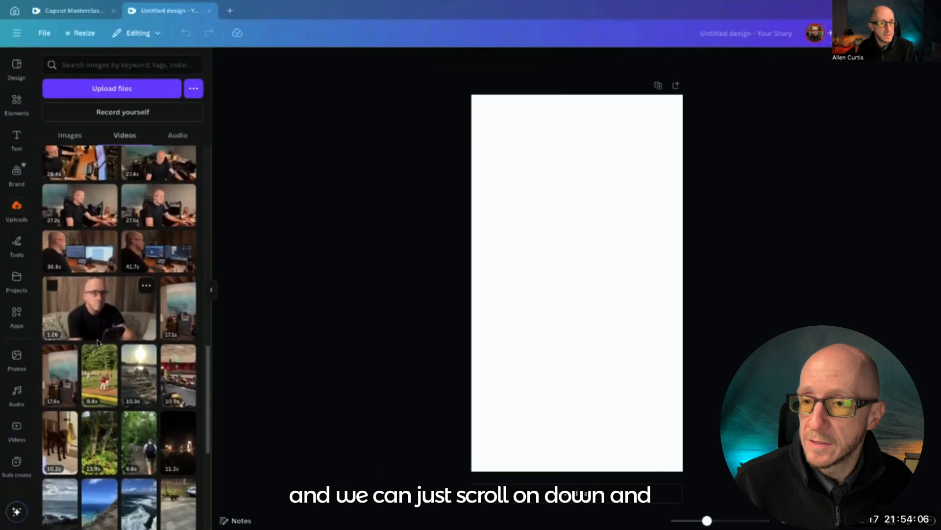
{"action": "scroll", "coordinate": [97, 344], "scroll_direction": "down", "scroll_amount": 3}
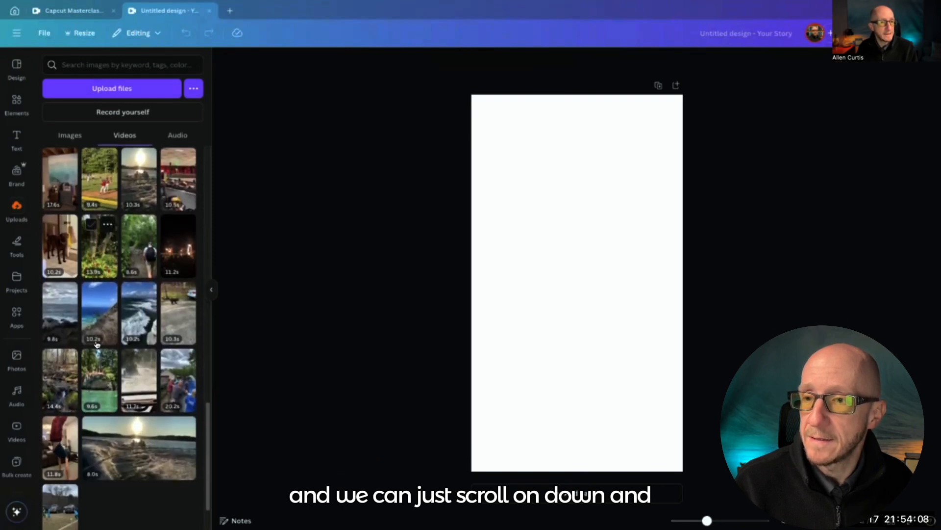
{"action": "left_click", "coordinate": [131, 254]}
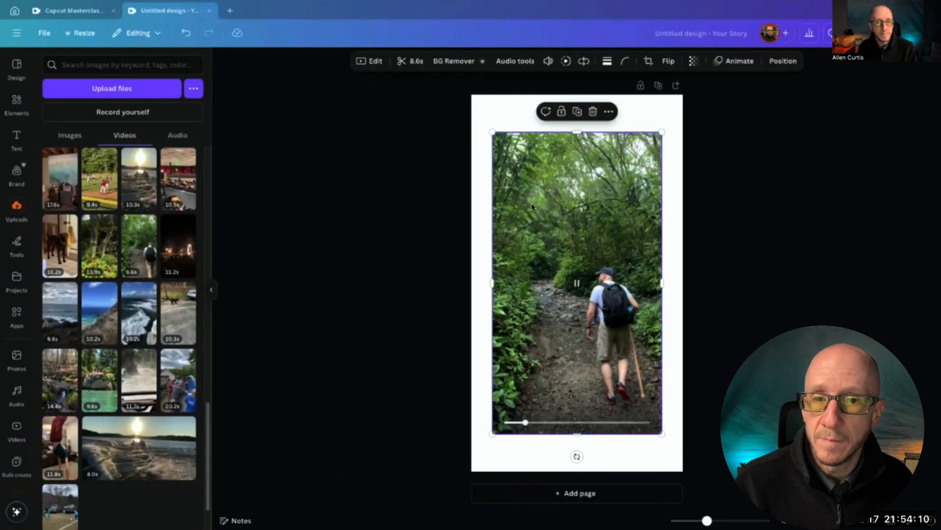
Set the page background to black and scale the hiker video to fill the whole page
{"action": "left_click_drag", "start_coordinate": [492, 132], "coordinate": [471, 95]}
{"action": "left_click_drag", "start_coordinate": [662, 433], "coordinate": [598, 367]}
{"action": "left_click", "coordinate": [603, 397]}
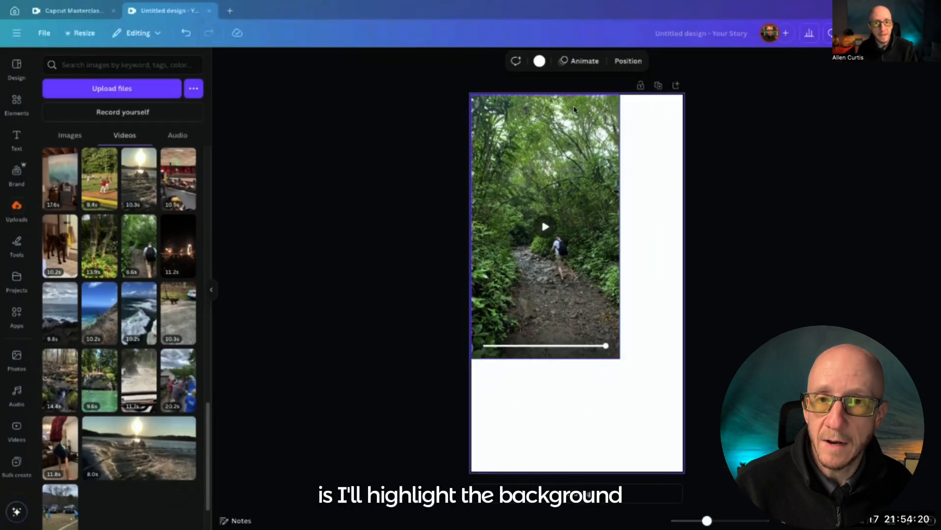
{"action": "left_click", "coordinate": [541, 60]}
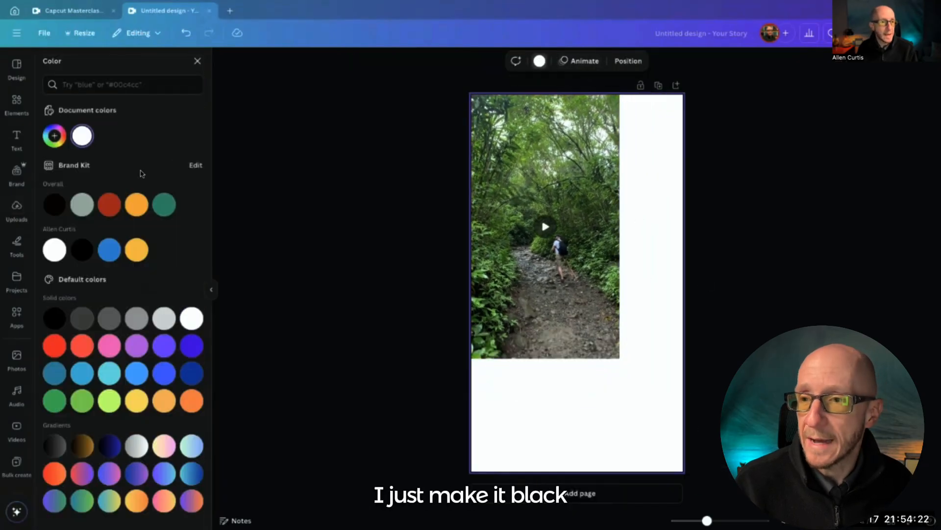
{"action": "left_click", "coordinate": [58, 203]}
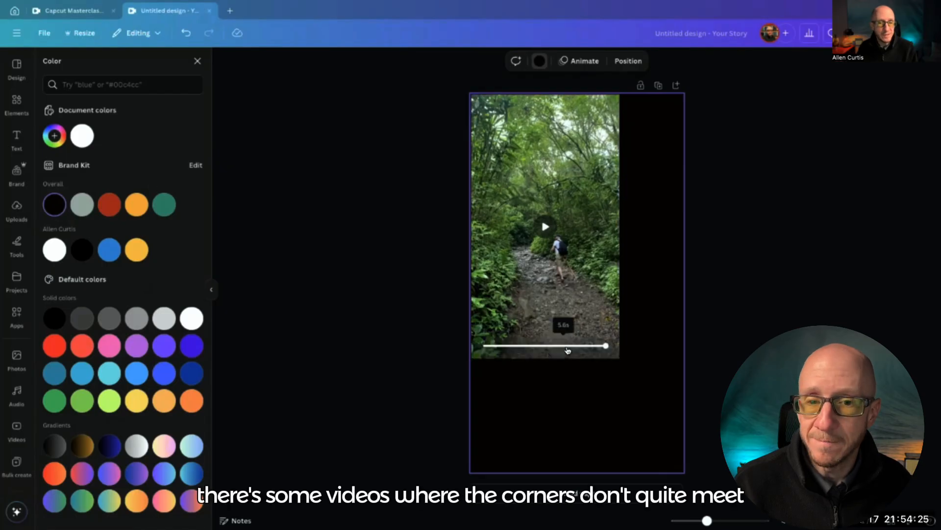
{"action": "left_click", "coordinate": [590, 319]}
{"action": "left_click_drag", "start_coordinate": [621, 358], "coordinate": [683, 472]}
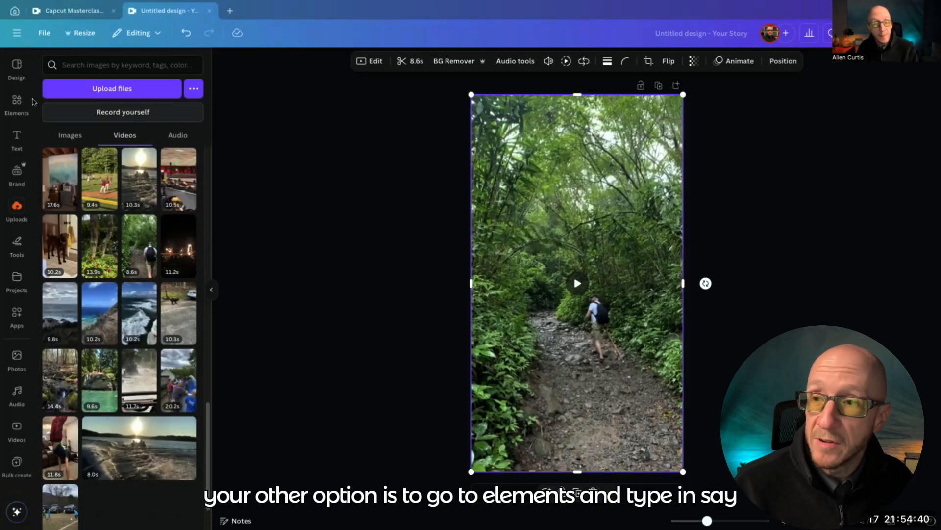
Search the design elements for "make money online" and limit the results to videos with vertical orientation
{"action": "left_click", "coordinate": [15, 101]}
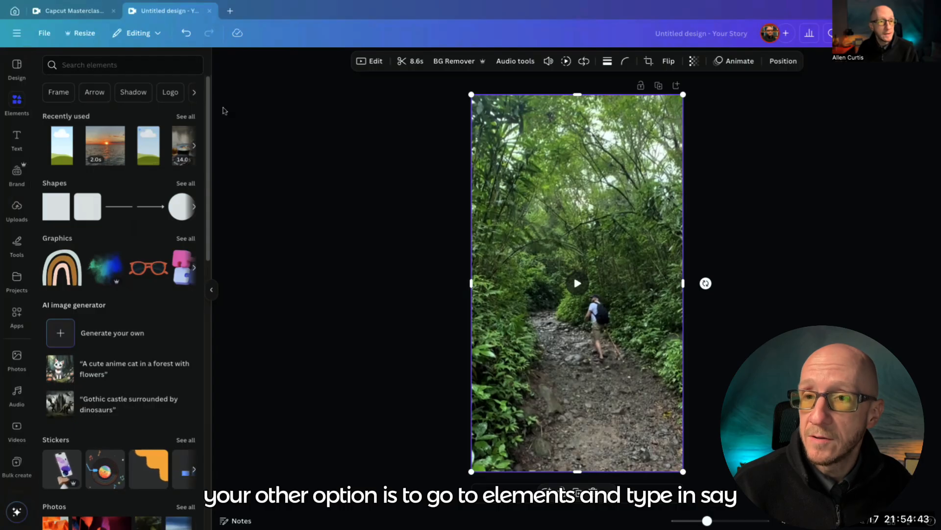
{"action": "left_click", "coordinate": [107, 66]}
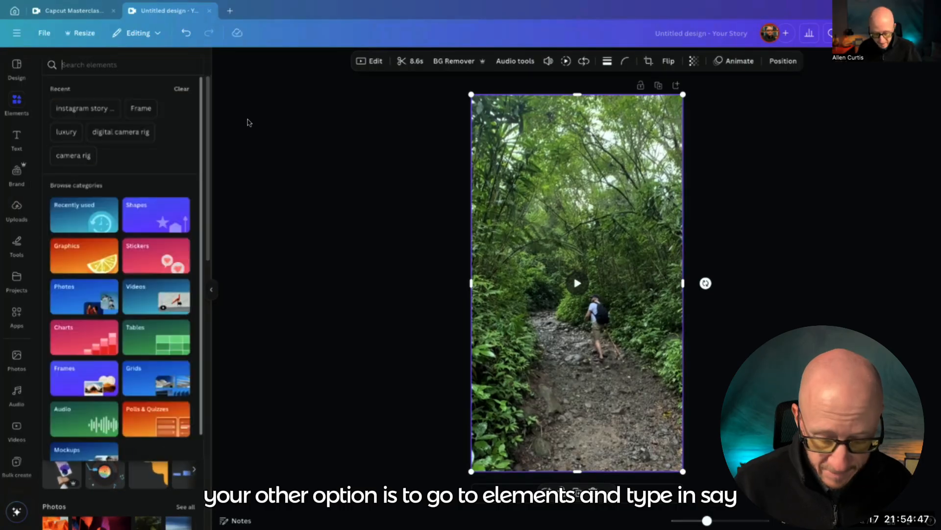
{"action": "type", "text": "make money online"}
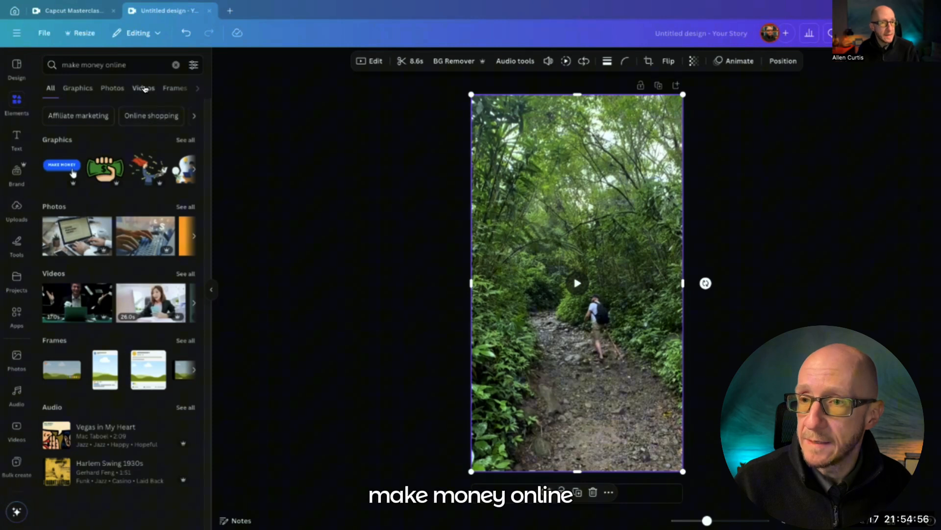
{"action": "left_click", "coordinate": [143, 88]}
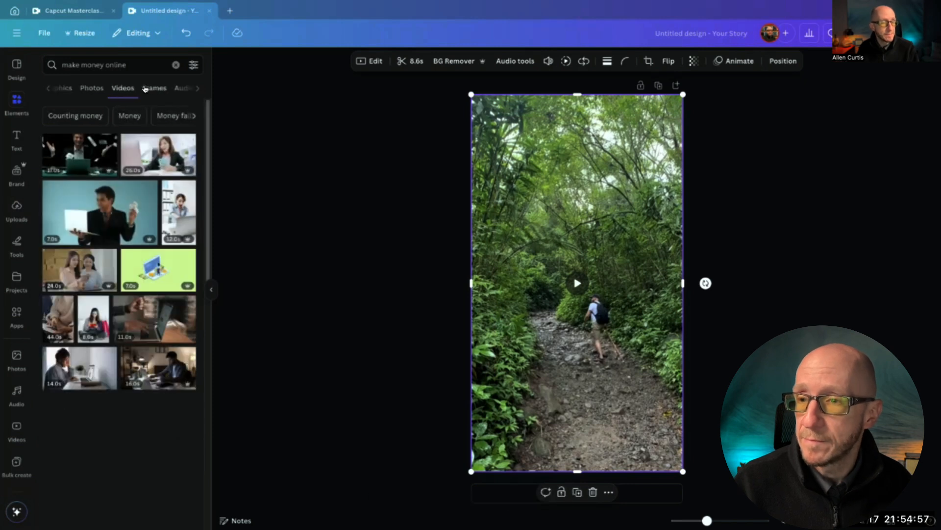
{"action": "left_click", "coordinate": [193, 68]}
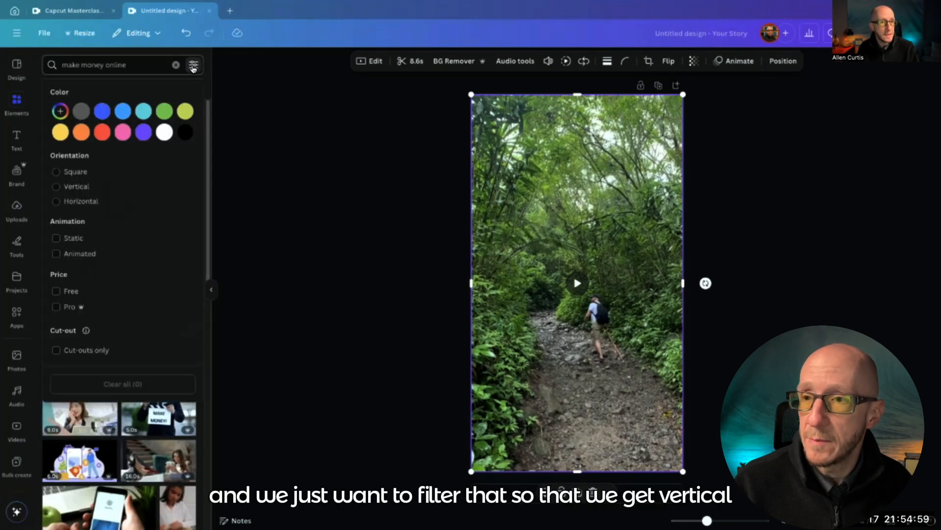
{"action": "left_click", "coordinate": [56, 186]}
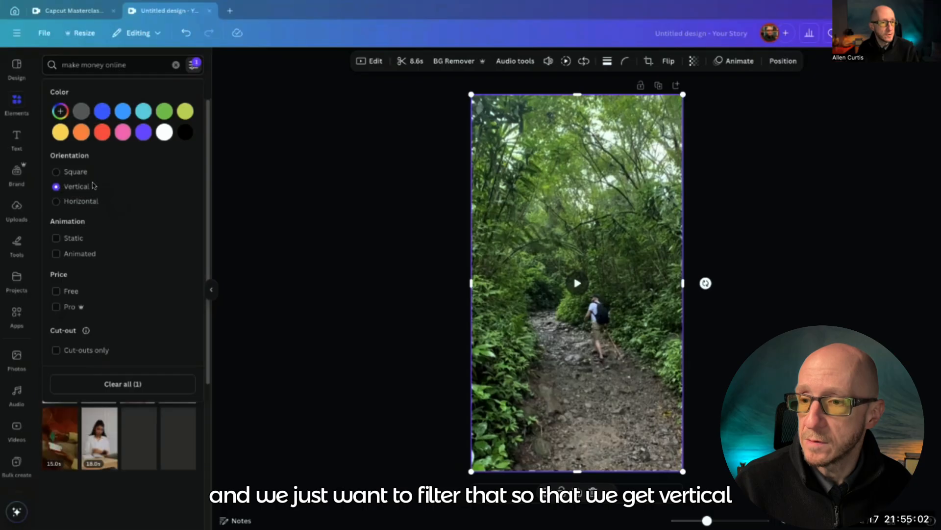
{"action": "left_click", "coordinate": [201, 78]}
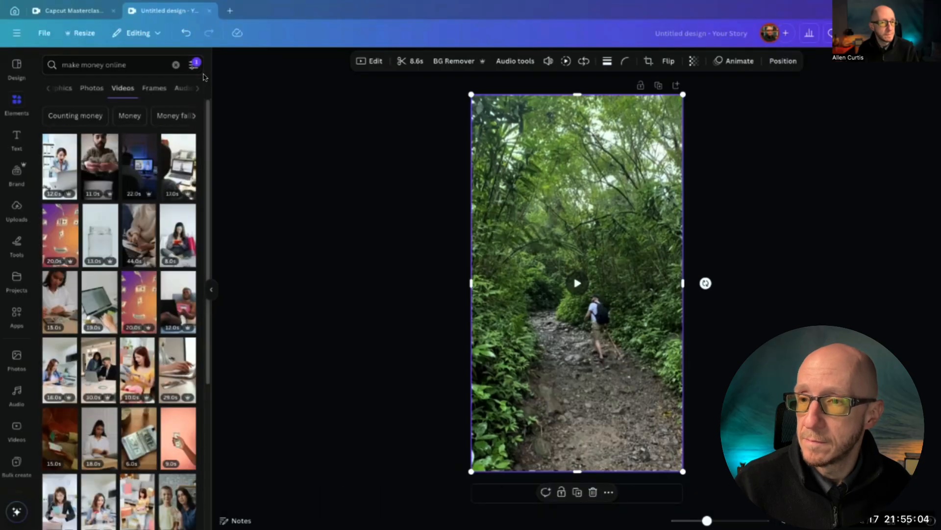
Add the stock video of a man counting cash and enlarge it to cover the whole page
{"action": "left_click", "coordinate": [98, 166]}
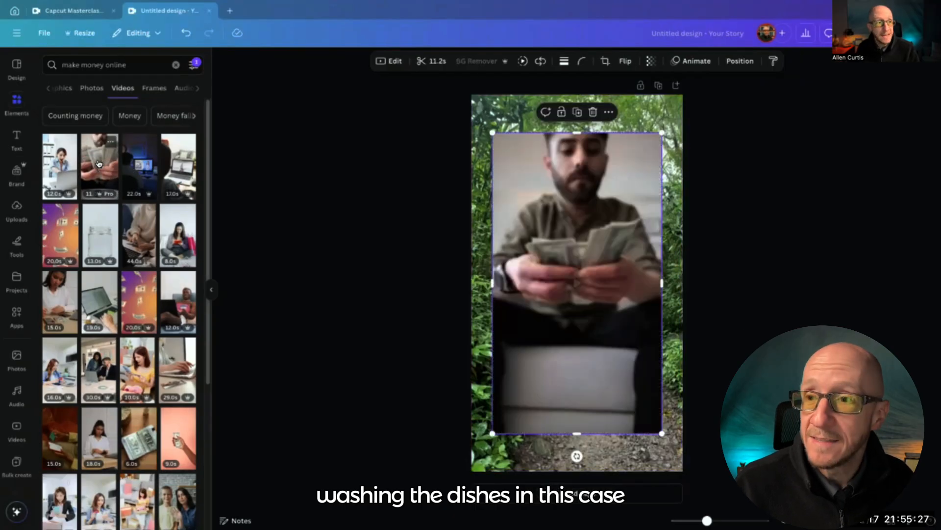
{"action": "left_click_drag", "start_coordinate": [493, 132], "coordinate": [469, 91]}
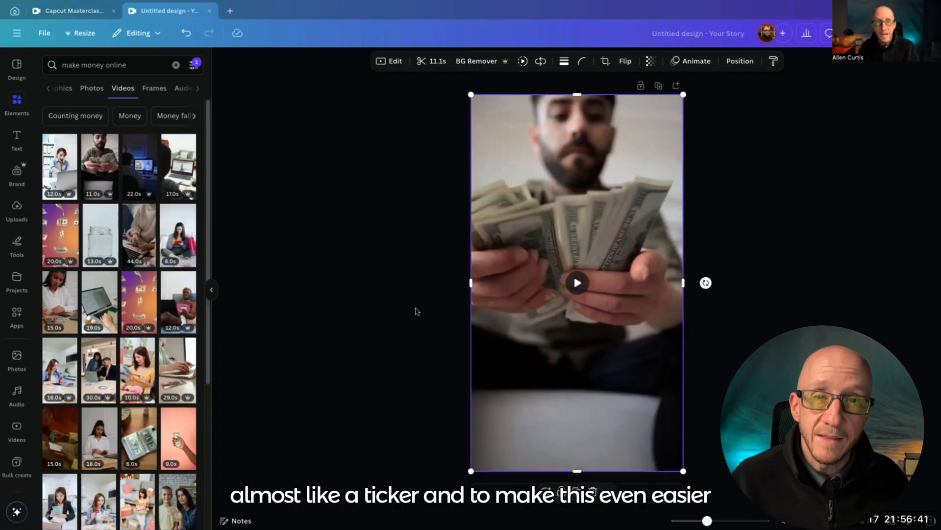
Switch to the notes document and copy the example prompt from "Act as a top-tier social media manager" through "'Hook' and 'Solution'."
{"action": "key", "text": "ctrl+Left"}
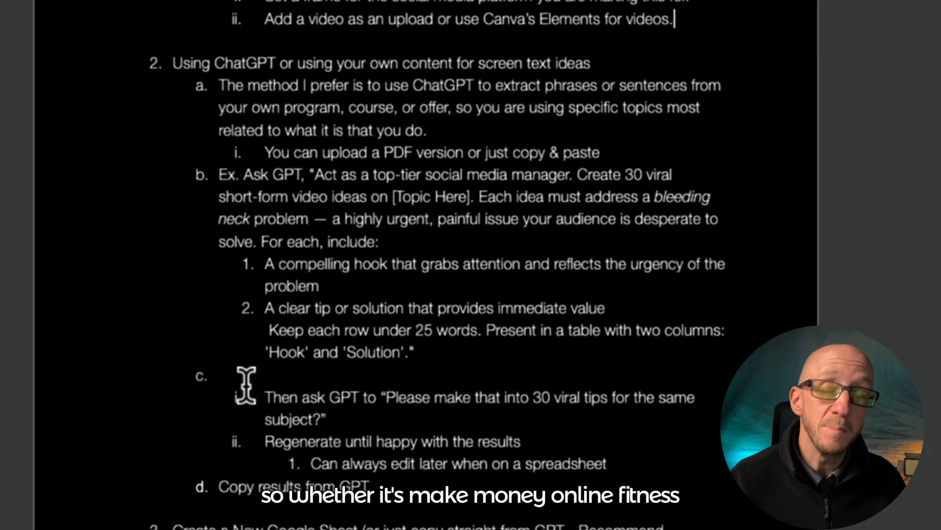
{"action": "left_click_drag", "start_coordinate": [315, 174], "coordinate": [406, 351]}
{"action": "right_click", "coordinate": [367, 246]}
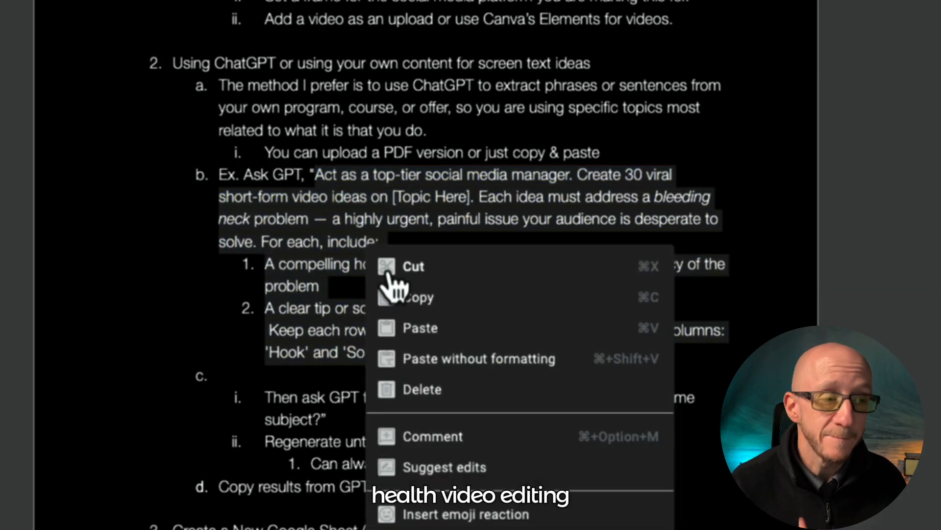
{"action": "left_click", "coordinate": [412, 298]}
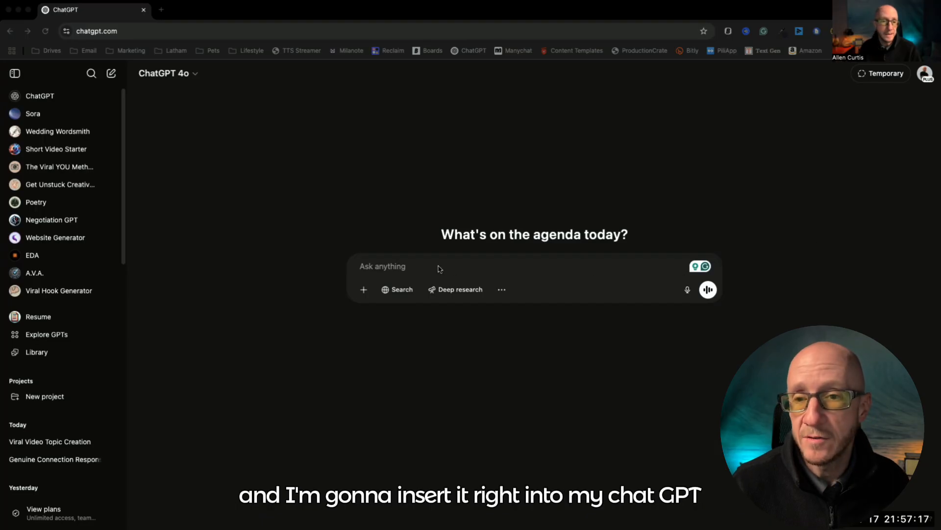
Paste the prompt into a new ChatGPT message and replace "[Topic Here]" with "Make Money Online."
{"action": "right_click", "coordinate": [415, 268]}
{"action": "left_click", "coordinate": [424, 349]}
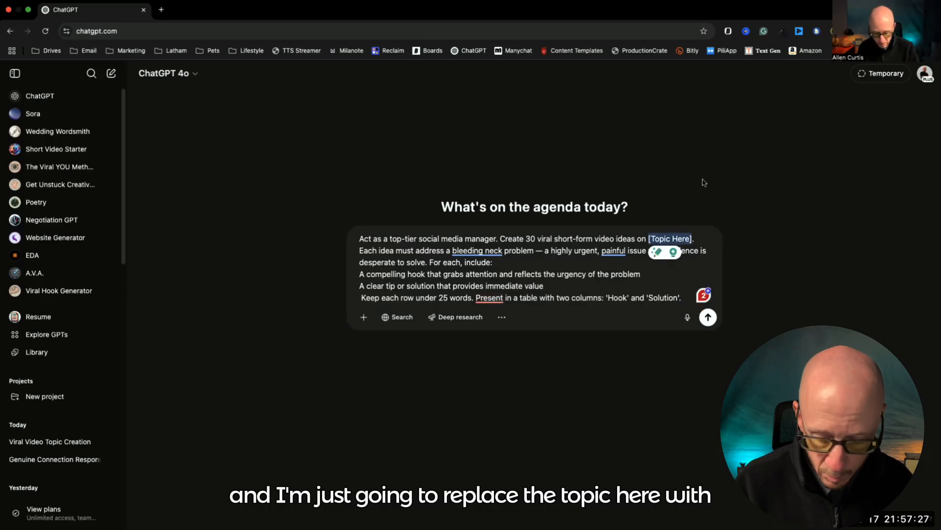
{"action": "type", "text": "\"Make Money Online.\""}
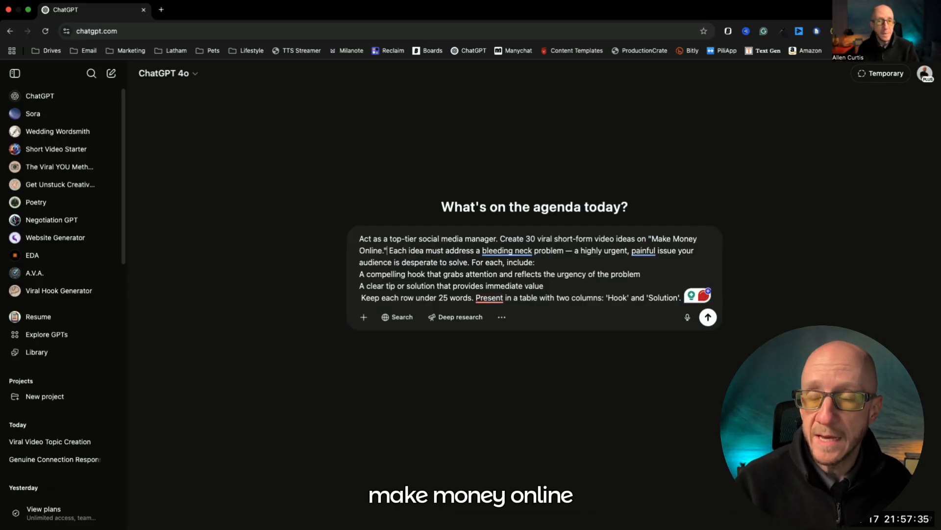
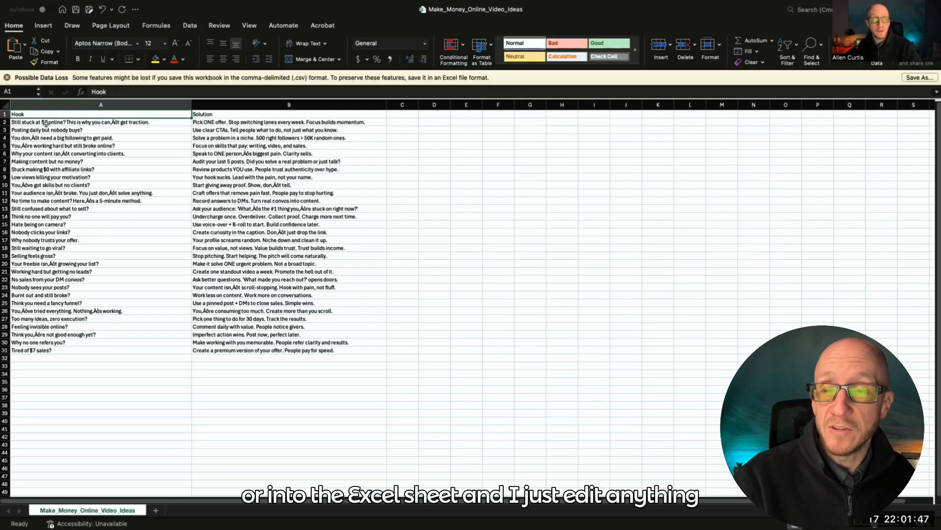
Shorten the first hook to "Still stuck at $0 online?" and restore the garbled apostrophes in the hooks in A12 and A29
{"action": "left_click", "coordinate": [106, 123]}
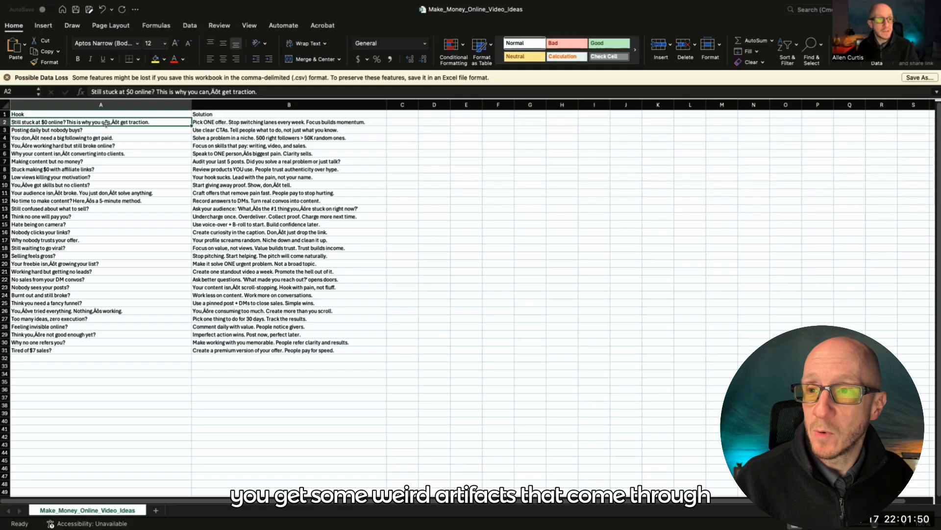
{"action": "left_click", "coordinate": [222, 92]}
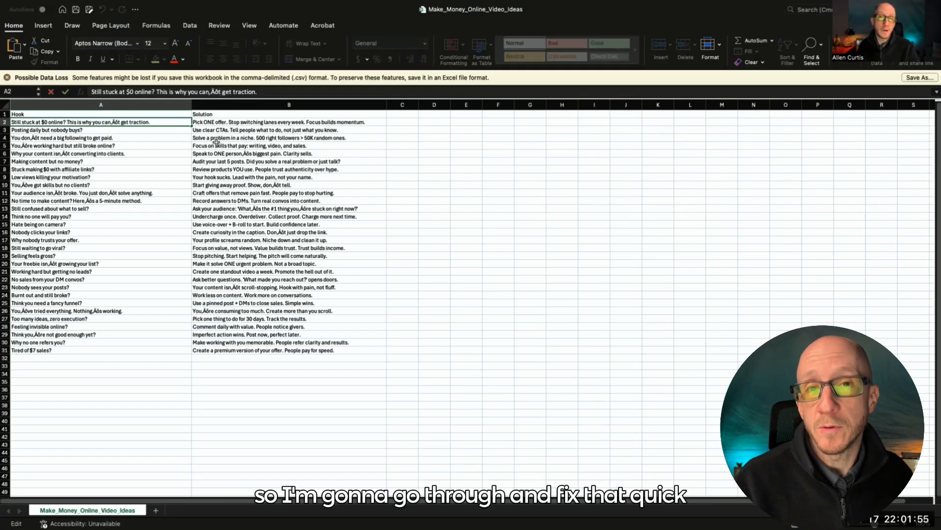
{"action": "left_click", "coordinate": [79, 200]}
{"action": "left_click", "coordinate": [184, 92]}
{"action": "left_click", "coordinate": [68, 334]}
Replace the garbled characters in cell B10 so the solution reads "Start giving away proof. Show, don't tell."
{"action": "left_click", "coordinate": [258, 185]}
{"action": "left_click", "coordinate": [196, 92]}
{"action": "key", "text": "BackSpace"}
{"action": "key", "text": "BackSpace"}
{"action": "key", "text": "BackSpace"}
{"action": "type", "text": "'"}
Restore the apostrophes in the solutions in B13, B23 and B26, including "You're consuming too much. Create more than you scroll."
{"action": "left_click", "coordinate": [259, 208]}
{"action": "left_click", "coordinate": [172, 92]}
{"action": "left_click", "coordinate": [240, 287]}
{"action": "left_click", "coordinate": [147, 91]}
{"action": "left_click", "coordinate": [236, 310]}
{"action": "left_click", "coordinate": [110, 92]}
{"action": "key", "text": "BackSpace"}
{"action": "key", "text": "BackSpace"}
{"action": "key", "text": "BackSpace"}
{"action": "type", "text": "'"}
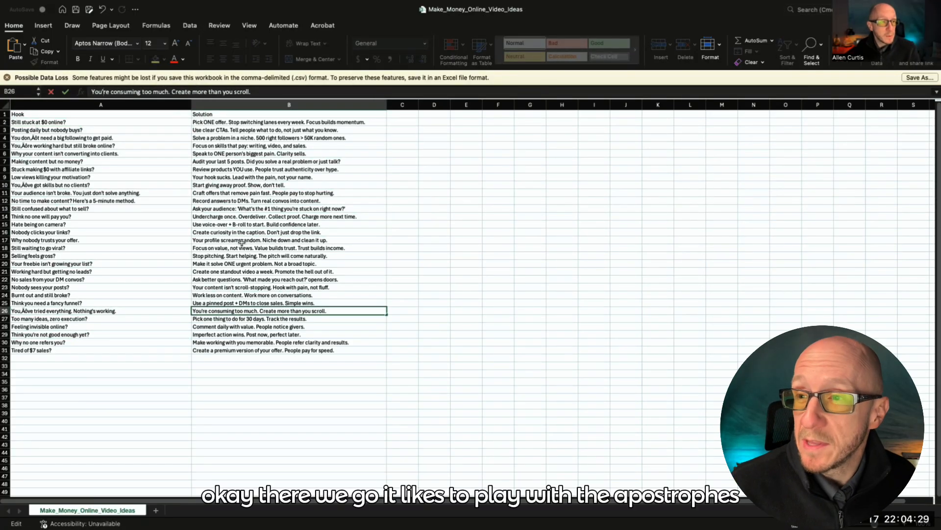
Correct the hook in cell A4 to read "You don't need a big following to get paid."
{"action": "left_click", "coordinate": [46, 138]}
{"action": "left_click", "coordinate": [126, 92]}
{"action": "key", "text": "BackSpace"}
{"action": "key", "text": "BackSpace"}
{"action": "key", "text": "BackSpace"}
{"action": "type", "text": "'"}
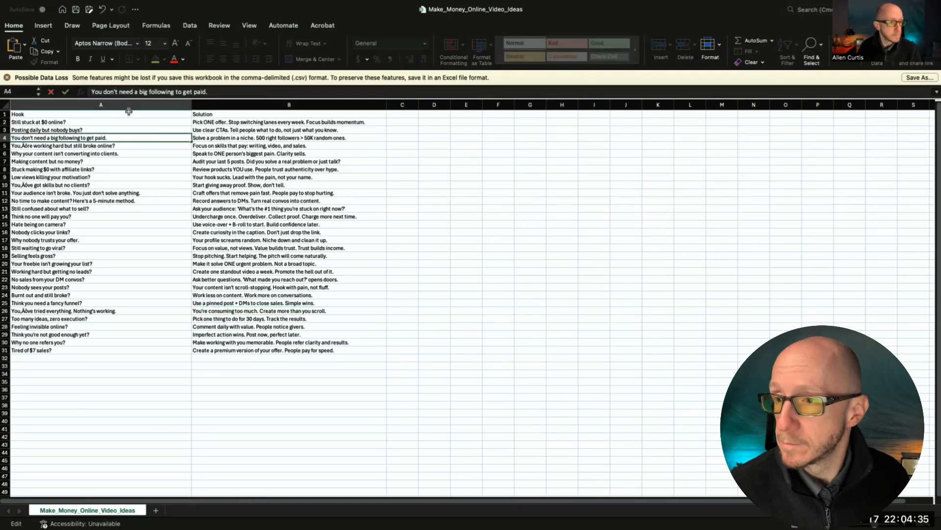
Correct the hooks in A26 and A10 to "You've tried everything. Nothing's working." and "You've got skills but no clients?"
{"action": "left_click", "coordinate": [64, 311]}
{"action": "left_click", "coordinate": [112, 92]}
{"action": "key", "text": "BackSpace"}
{"action": "key", "text": "BackSpace"}
{"action": "key", "text": "BackSpace"}
{"action": "type", "text": "'"}
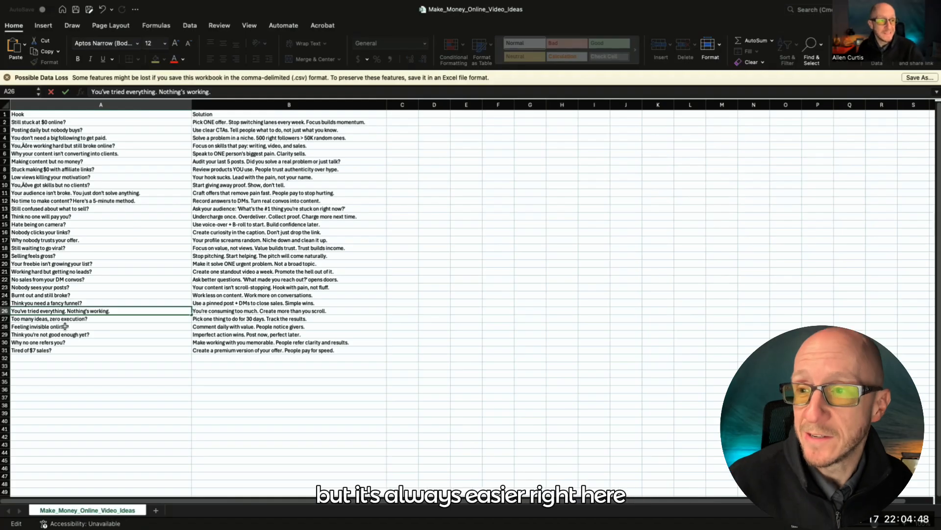
{"action": "left_click", "coordinate": [44, 186]}
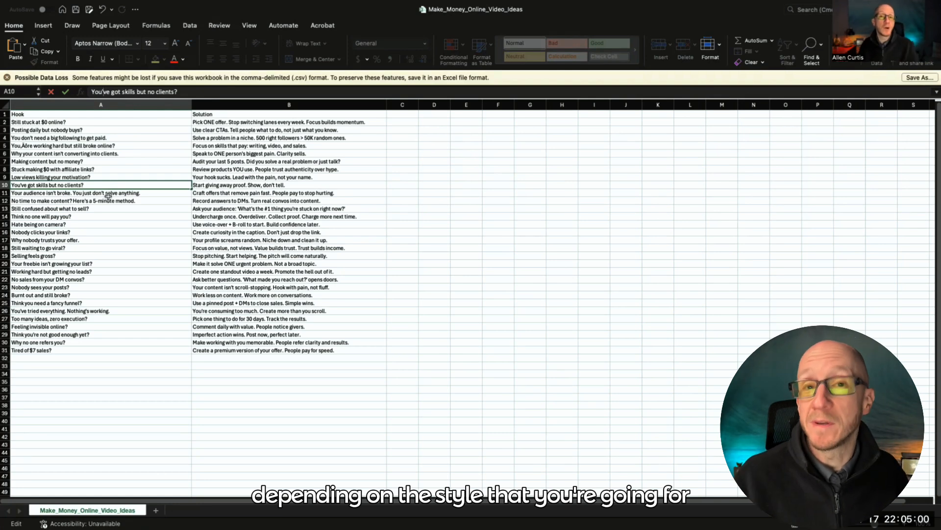
Copy the hook in A2, switch to Canva, add a heading and replace its placeholder text with the copied hook
{"action": "right_click", "coordinate": [56, 122]}
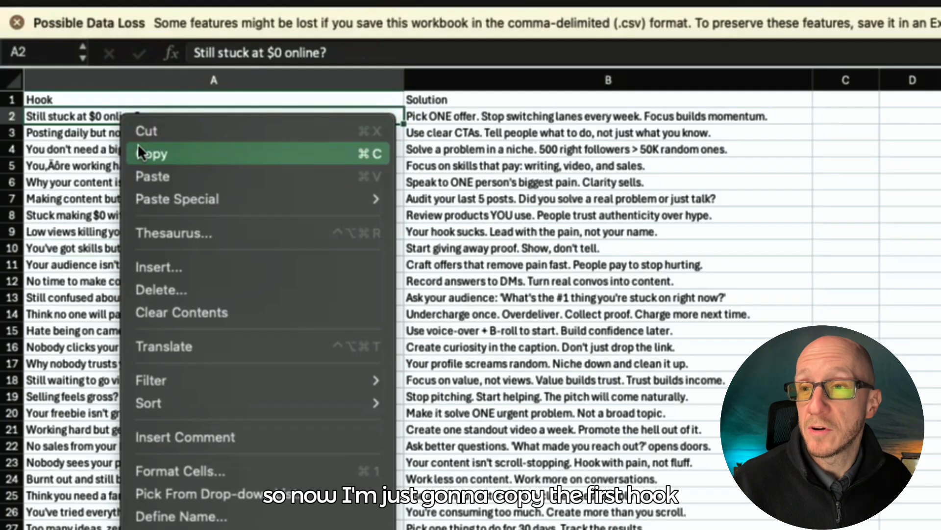
{"action": "left_click", "coordinate": [138, 153]}
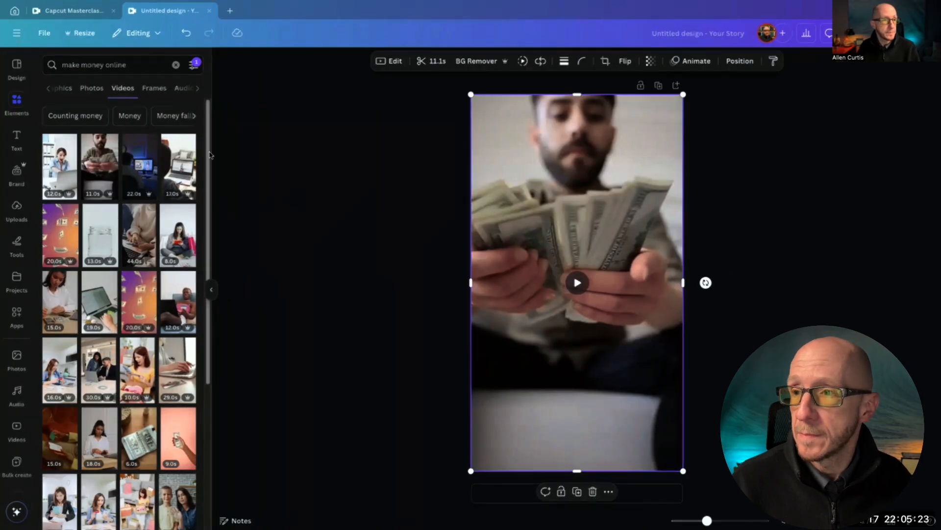
{"action": "left_click", "coordinate": [16, 140]}
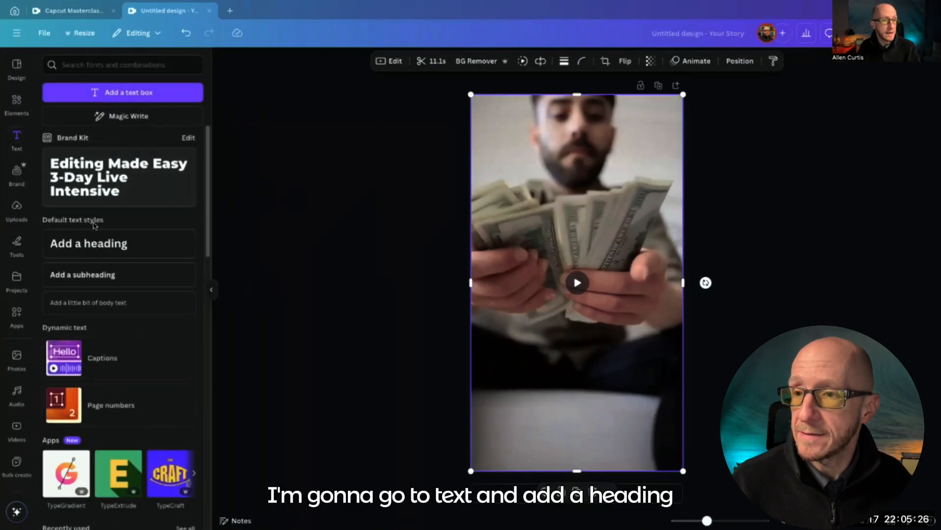
{"action": "left_click", "coordinate": [96, 249]}
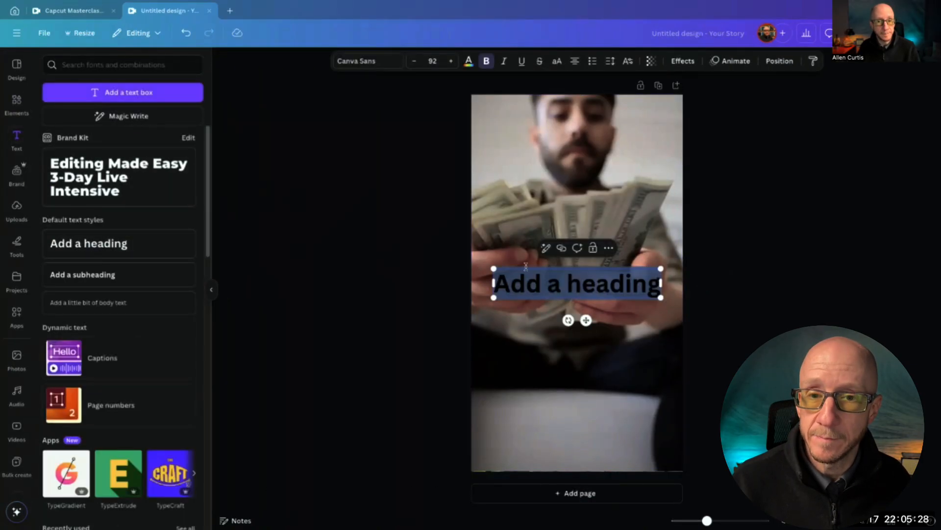
{"action": "right_click", "coordinate": [570, 275]}
{"action": "left_click", "coordinate": [581, 332]}
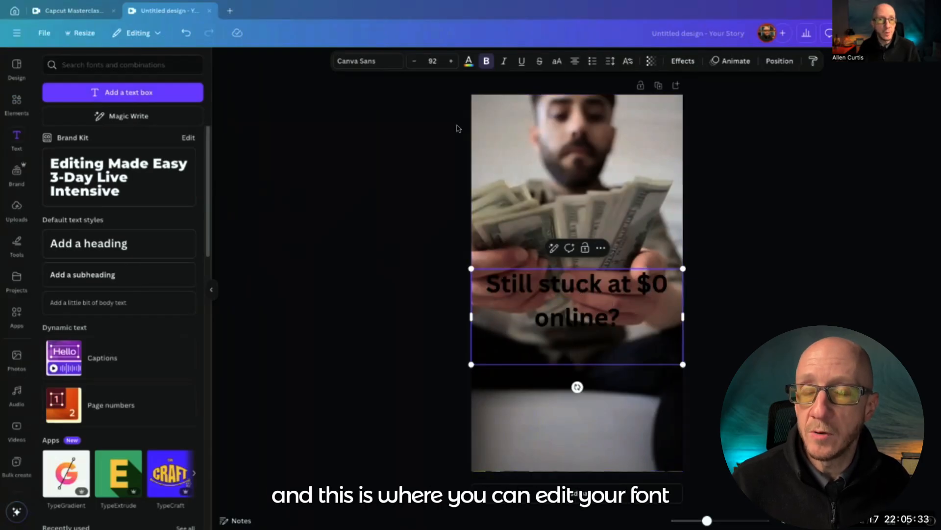
Set the font of the whole hook text to Montserrat Black
{"action": "left_click", "coordinate": [366, 66]}
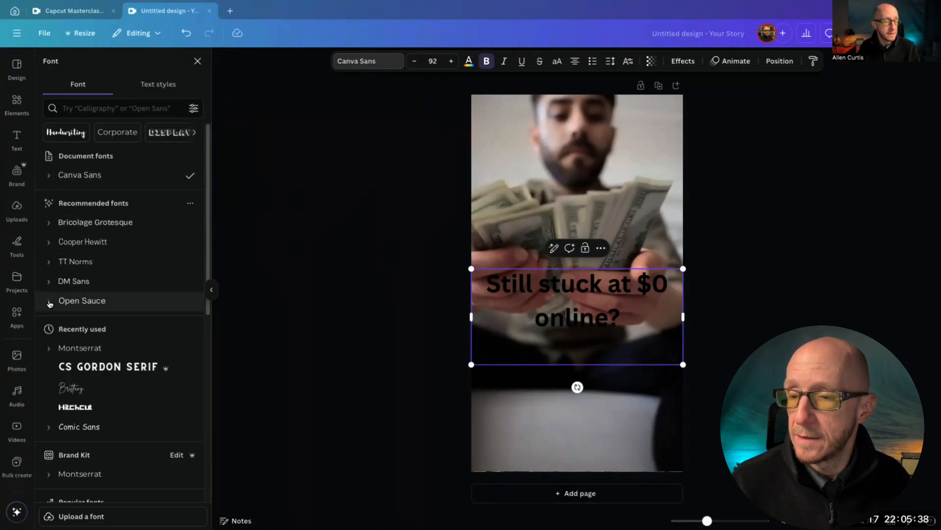
{"action": "left_click", "coordinate": [62, 347]}
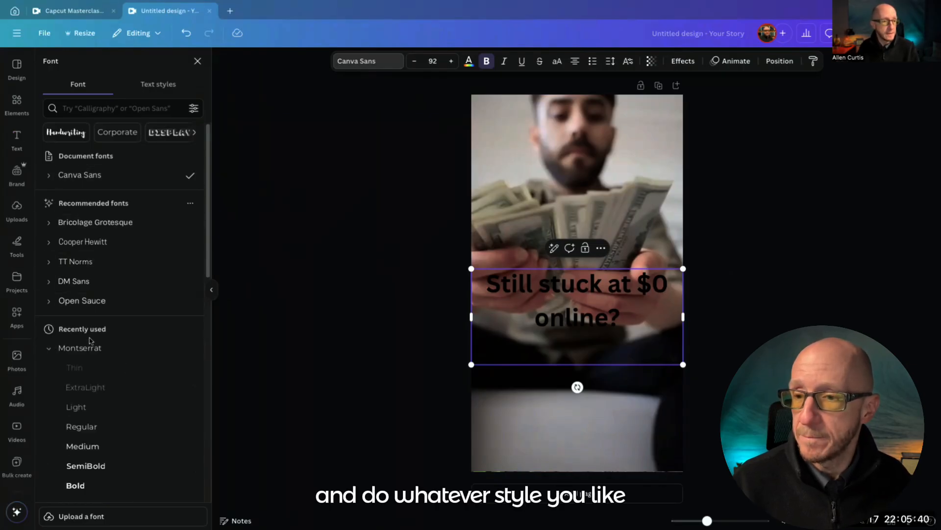
{"action": "scroll", "coordinate": [93, 338], "scroll_direction": "down", "scroll_amount": 5}
{"action": "left_click", "coordinate": [81, 292]}
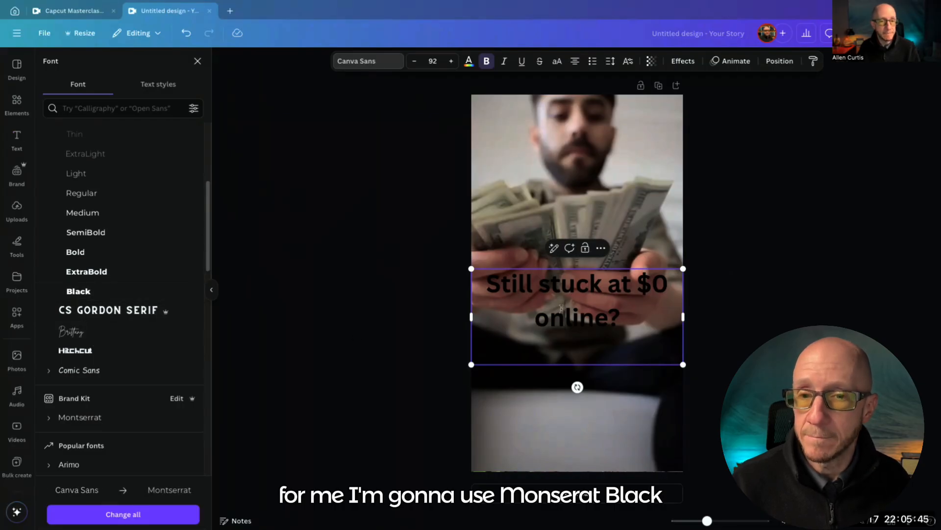
{"action": "triple_click", "coordinate": [562, 308]}
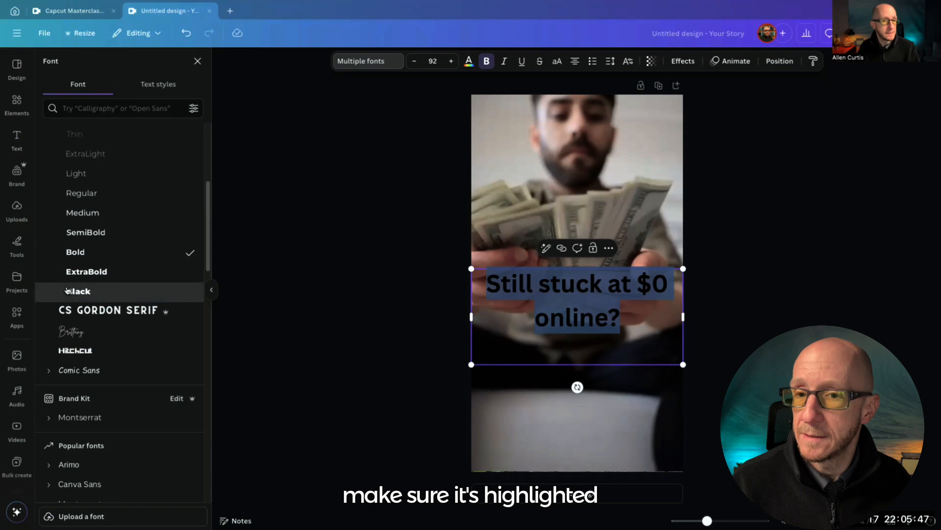
{"action": "left_click", "coordinate": [78, 291]}
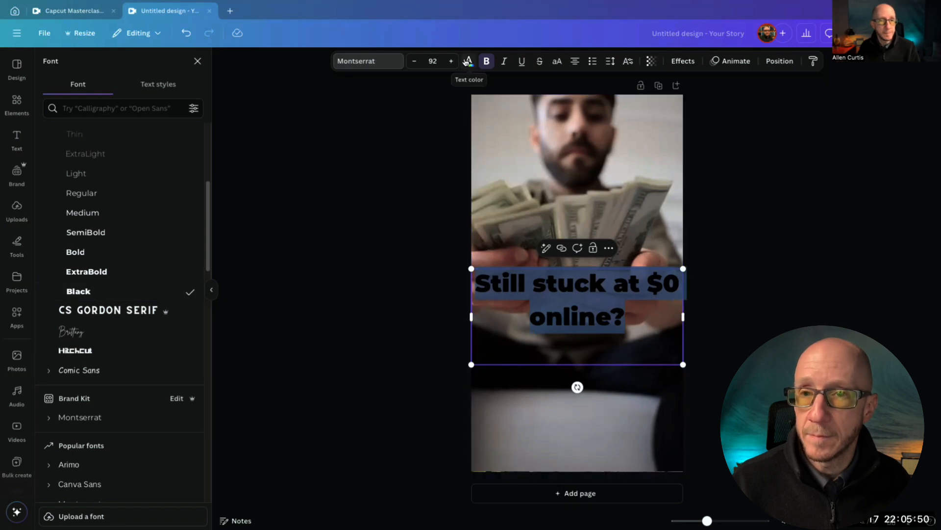
Make the hook text white and apply the Outline effect in black
{"action": "left_click", "coordinate": [469, 62]}
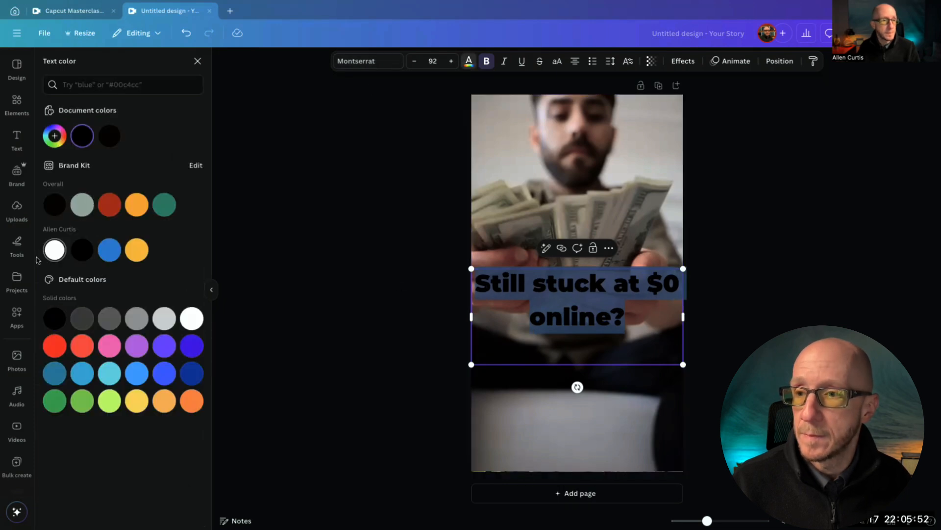
{"action": "left_click", "coordinate": [51, 252]}
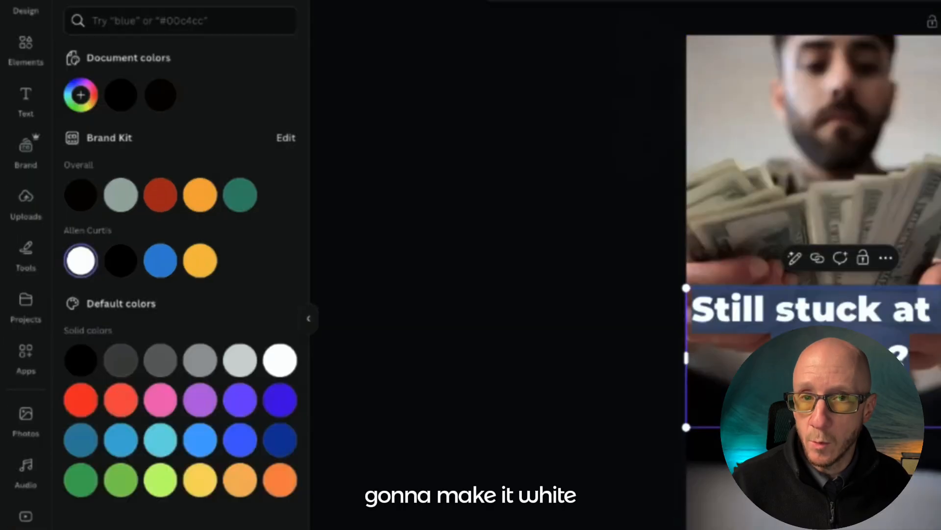
{"action": "left_click", "coordinate": [683, 61]}
{"action": "left_click", "coordinate": [276, 170]}
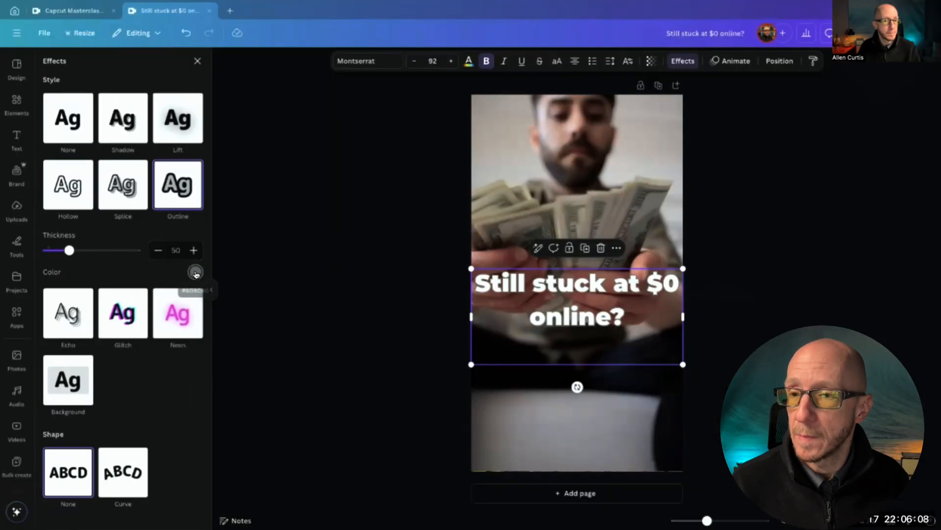
{"action": "left_click", "coordinate": [195, 273]}
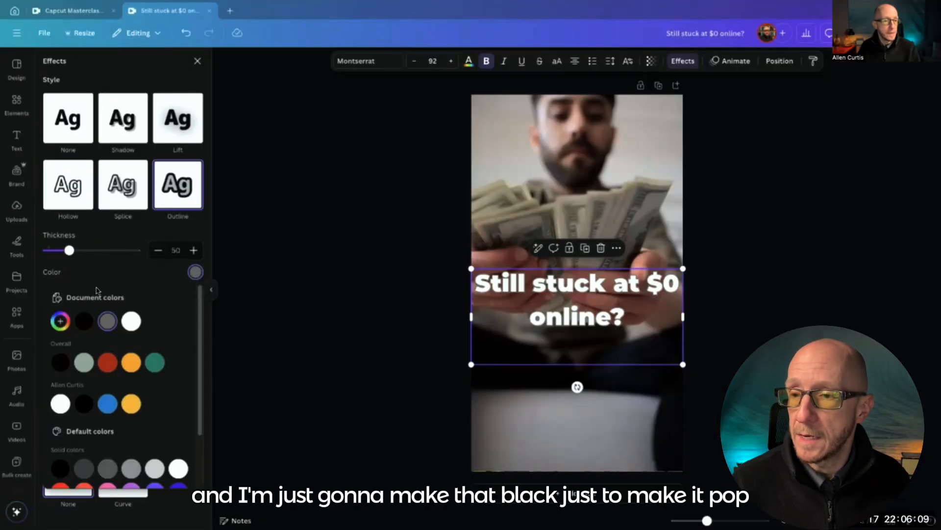
{"action": "left_click", "coordinate": [83, 321]}
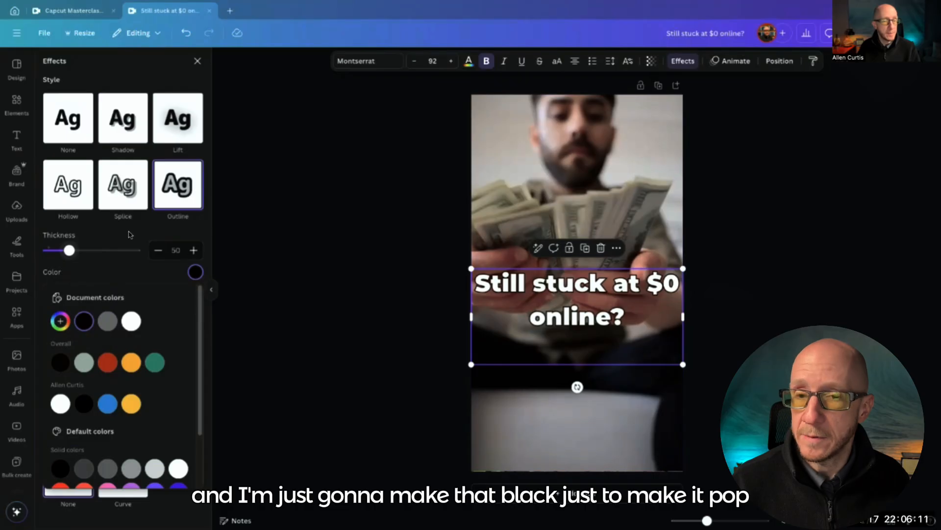
{"action": "left_click", "coordinate": [368, 215]}
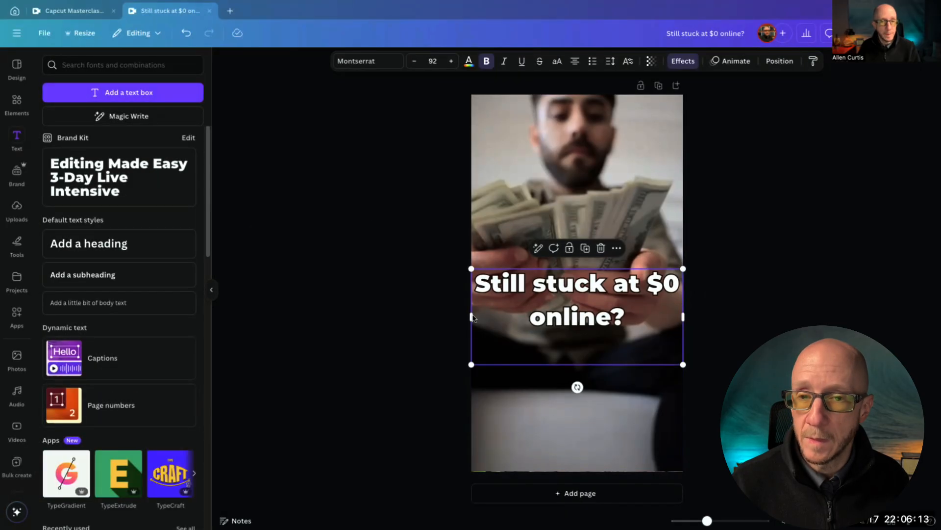
Reduce the hook text's font size to 78
{"action": "left_click", "coordinate": [414, 64]}
{"action": "left_click", "coordinate": [414, 64]}
{"action": "left_click", "coordinate": [414, 64]}
{"action": "left_click", "coordinate": [414, 64]}
{"action": "left_click", "coordinate": [415, 64]}
{"action": "left_click", "coordinate": [414, 64]}
{"action": "left_click", "coordinate": [414, 64]}
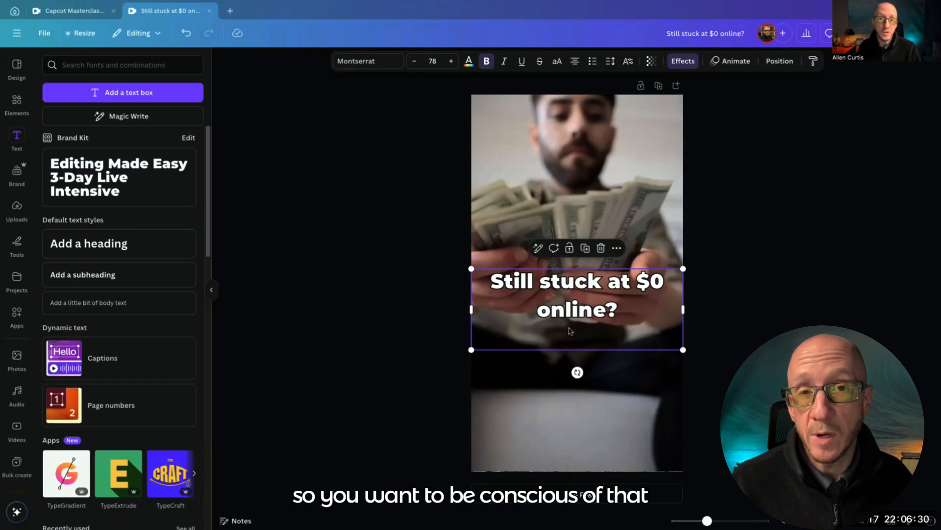
Scale the hook text down to about size 70.2 and move it up to the man's neck, centered horizontally on the page
{"action": "left_click_drag", "start_coordinate": [471, 349], "coordinate": [493, 342]}
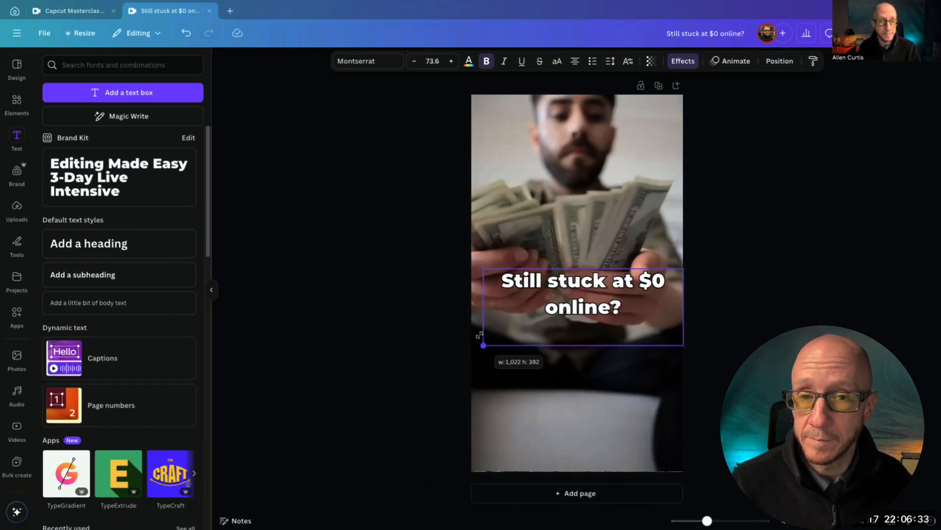
{"action": "left_click_drag", "start_coordinate": [607, 304], "coordinate": [599, 201]}
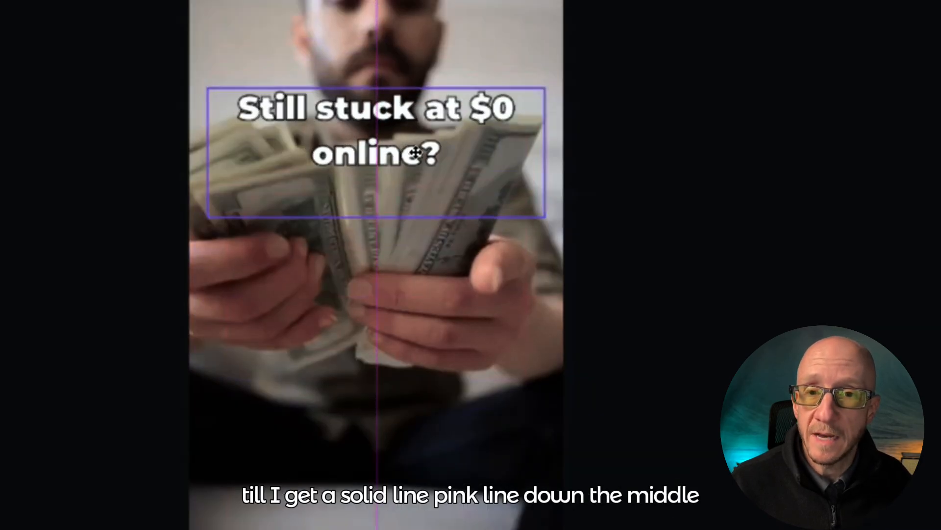
{"action": "left_click_drag", "start_coordinate": [416, 153], "coordinate": [414, 139]}
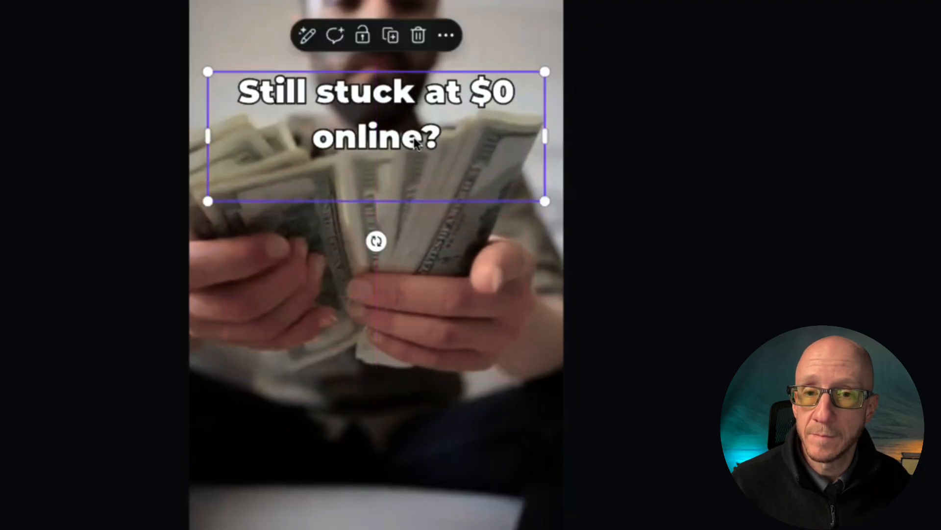
Duplicate the hook text below the original and replace the copy's wording with the solution from cell B2 of the Excel sheet
{"action": "left_click", "coordinate": [391, 35]}
{"action": "left_click_drag", "start_coordinate": [387, 159], "coordinate": [383, 361]}
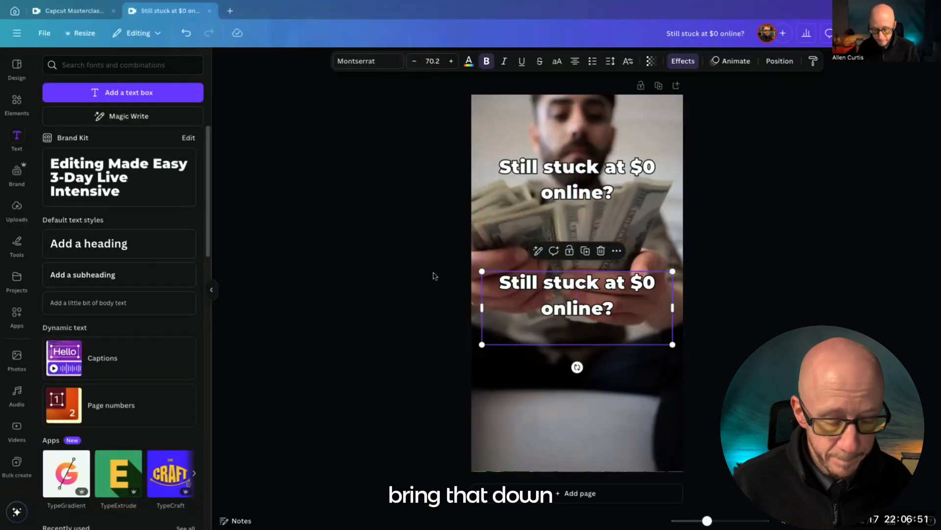
{"action": "key", "text": "super+Tab"}
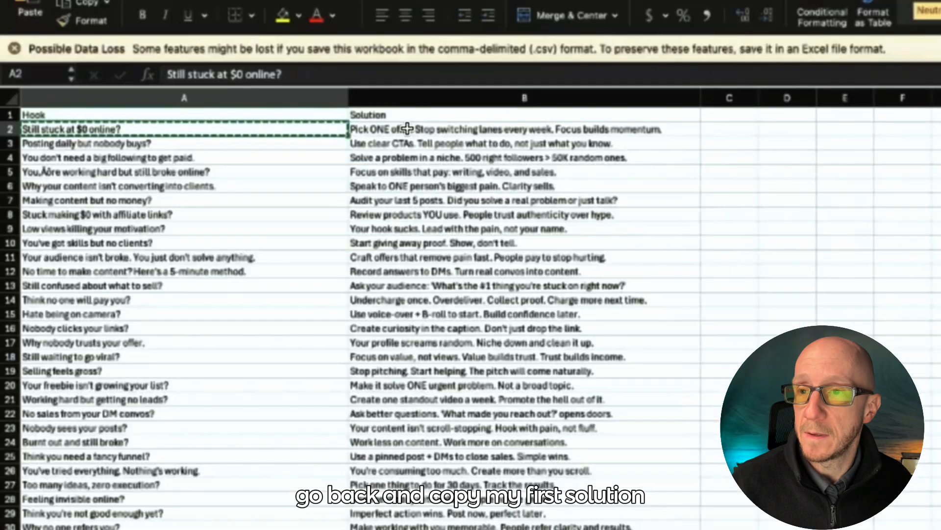
{"action": "left_click", "coordinate": [225, 121]}
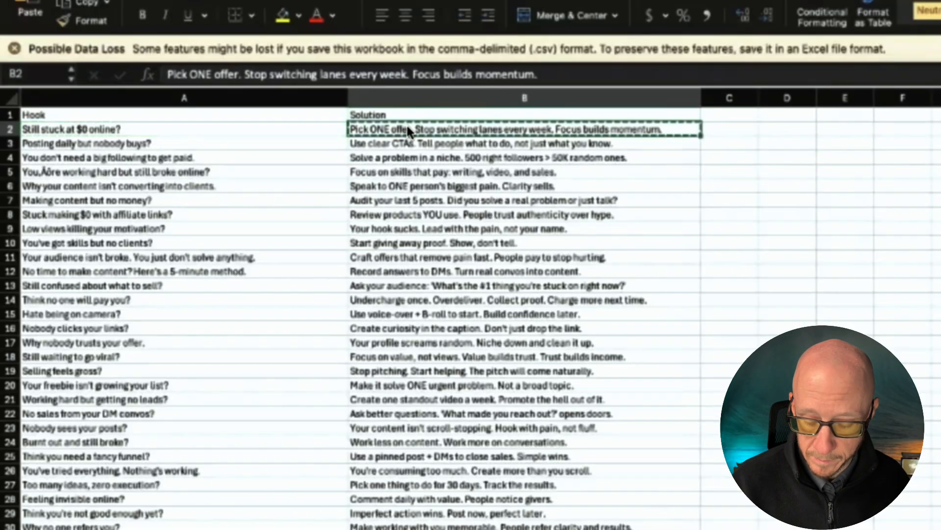
{"action": "key", "text": "super+c"}
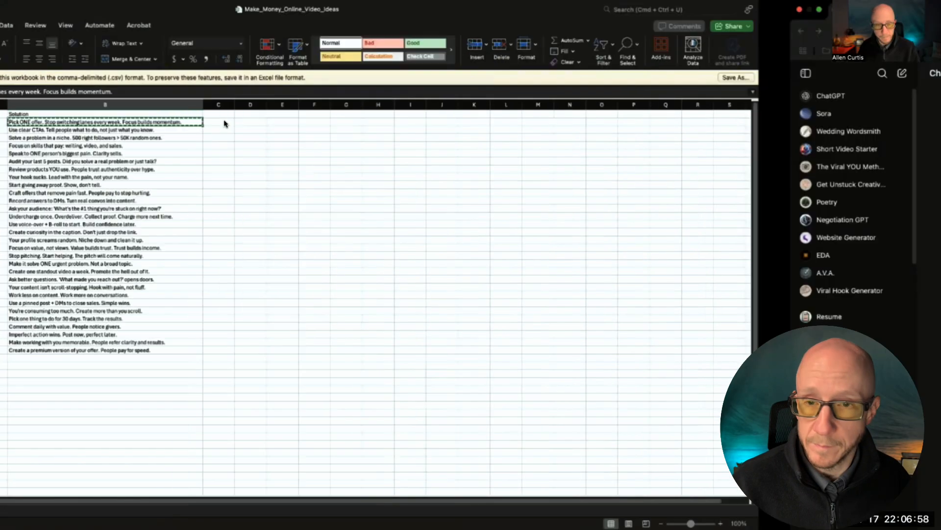
{"action": "key", "text": "super+Tab"}
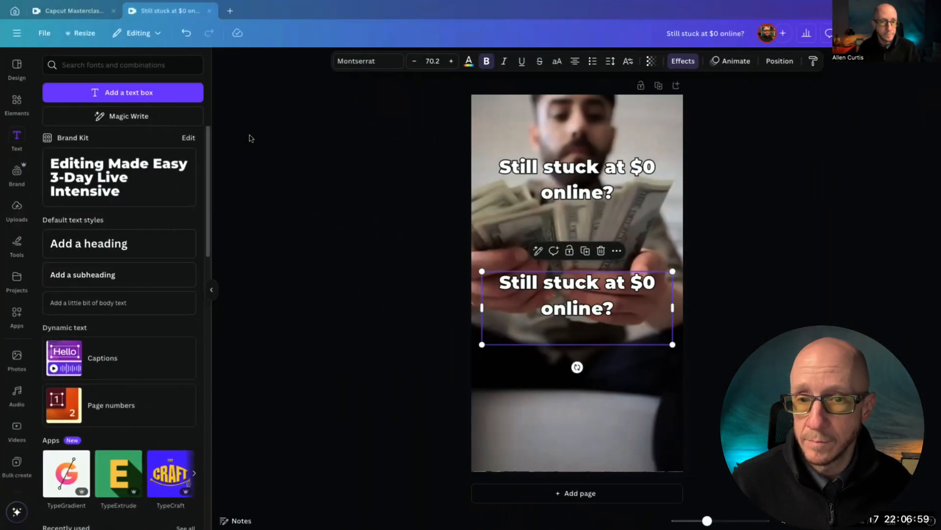
{"action": "double_click", "coordinate": [557, 282]}
{"action": "key", "text": "super+v"}
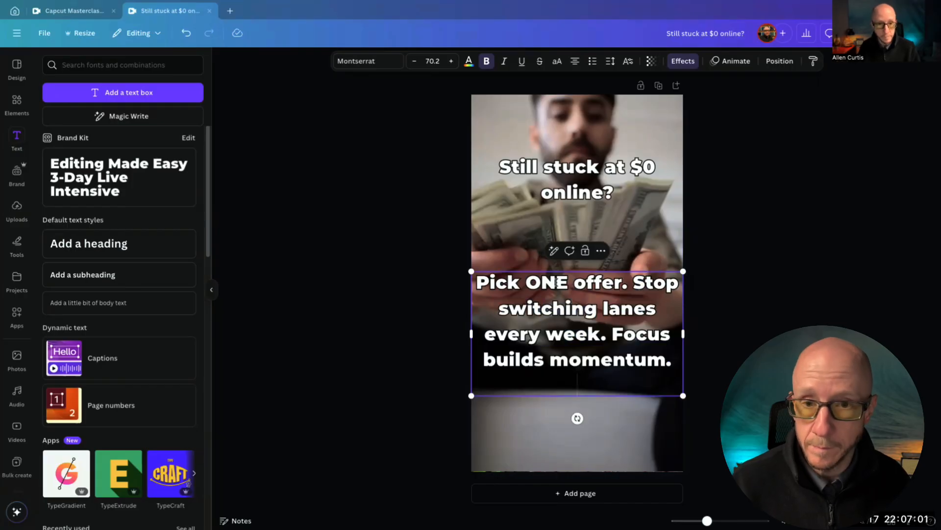
Set the font size of the whole solution text to 36
{"action": "left_click", "coordinate": [414, 62]}
{"action": "left_click", "coordinate": [414, 62]}
{"action": "left_click", "coordinate": [414, 61]}
{"action": "left_click", "coordinate": [414, 61]}
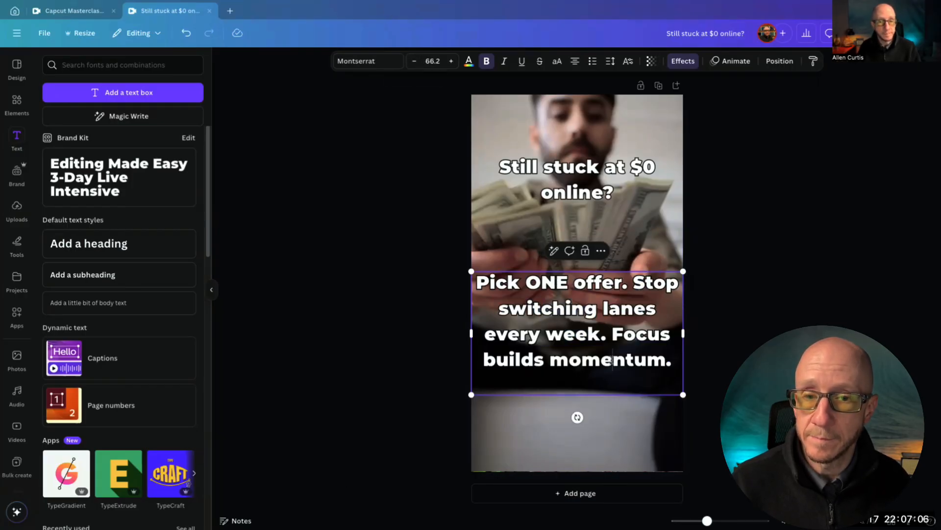
{"action": "triple_click", "coordinate": [607, 354]}
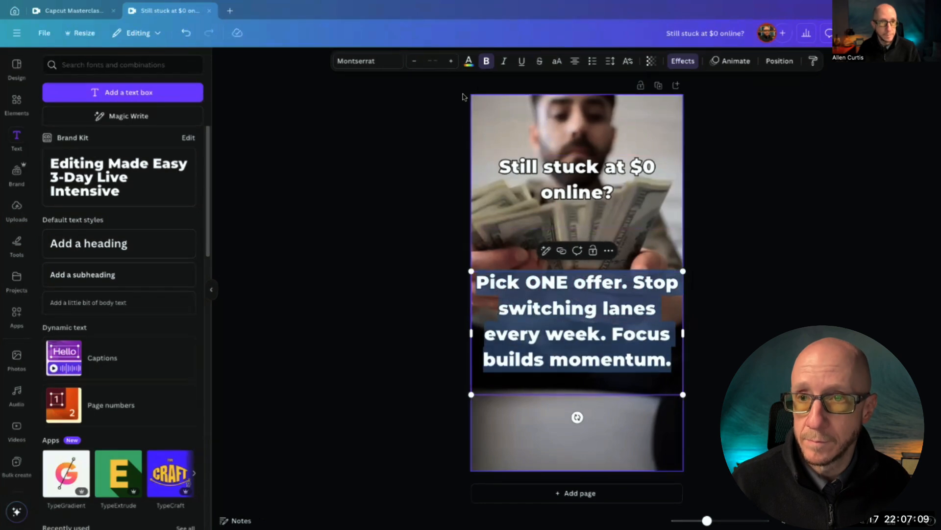
{"action": "left_click", "coordinate": [415, 61]}
{"action": "left_click", "coordinate": [427, 60]}
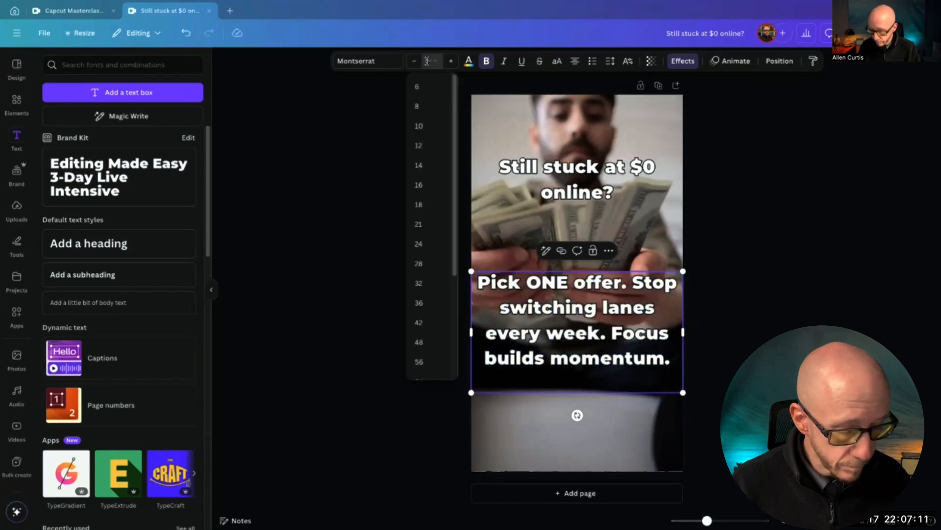
{"action": "type", "text": "36"}
{"action": "key", "text": "Return"}
{"action": "left_click", "coordinate": [387, 108]}
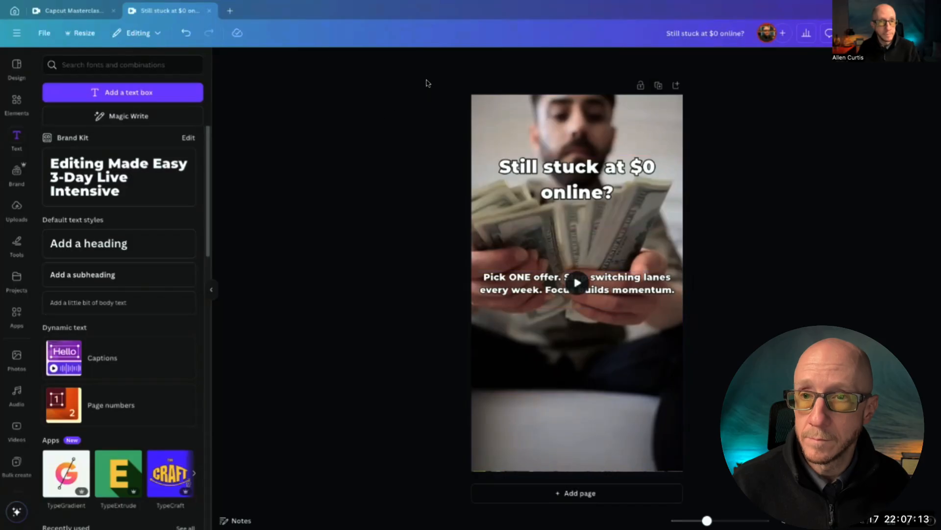
Increase the solution text's font size to 48
{"action": "left_click", "coordinate": [518, 278]}
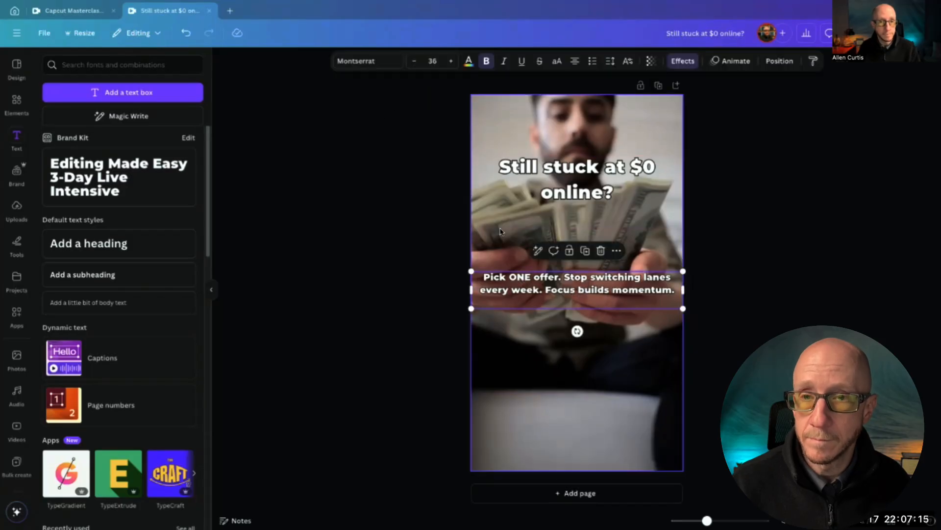
{"action": "left_click", "coordinate": [451, 62]}
{"action": "left_click", "coordinate": [450, 61]}
{"action": "left_click", "coordinate": [450, 61]}
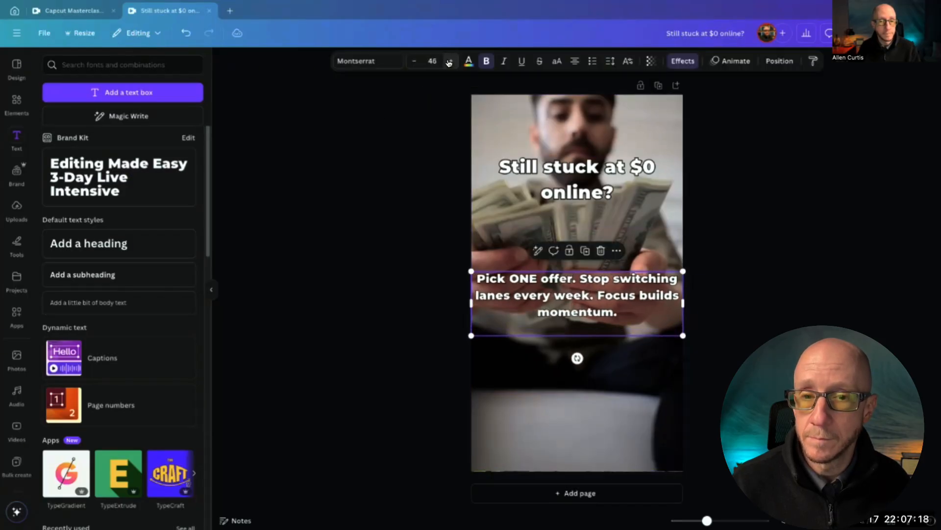
{"action": "left_click", "coordinate": [450, 62]}
Narrow the solution text box equally from both sides so it wraps onto four lines, and move it up over the man's hands
{"action": "left_click_drag", "start_coordinate": [469, 306], "coordinate": [492, 307]}
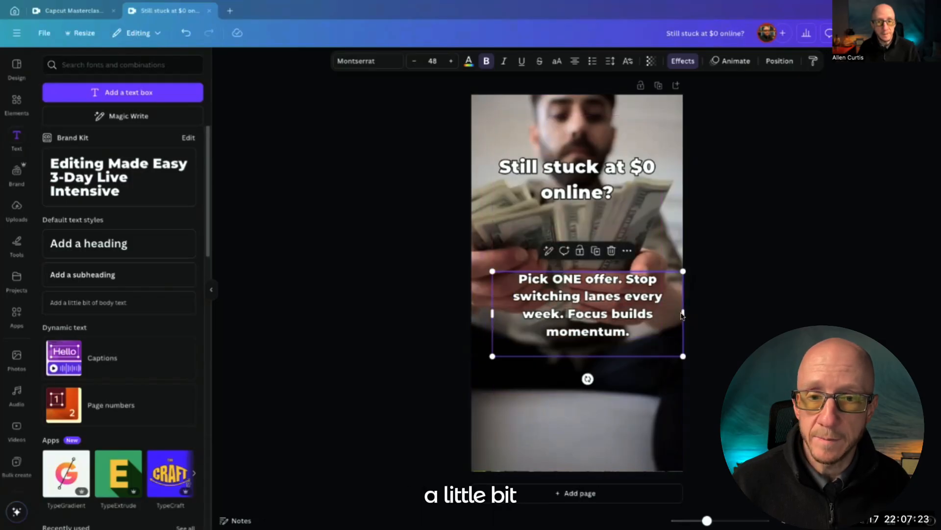
{"action": "left_click_drag", "start_coordinate": [683, 313], "coordinate": [661, 316]}
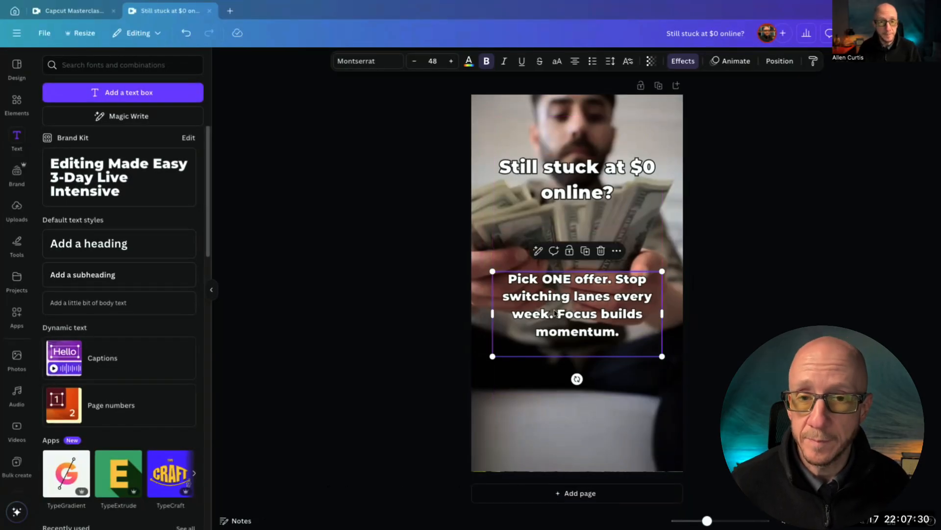
{"action": "left_click_drag", "start_coordinate": [571, 312], "coordinate": [572, 284]}
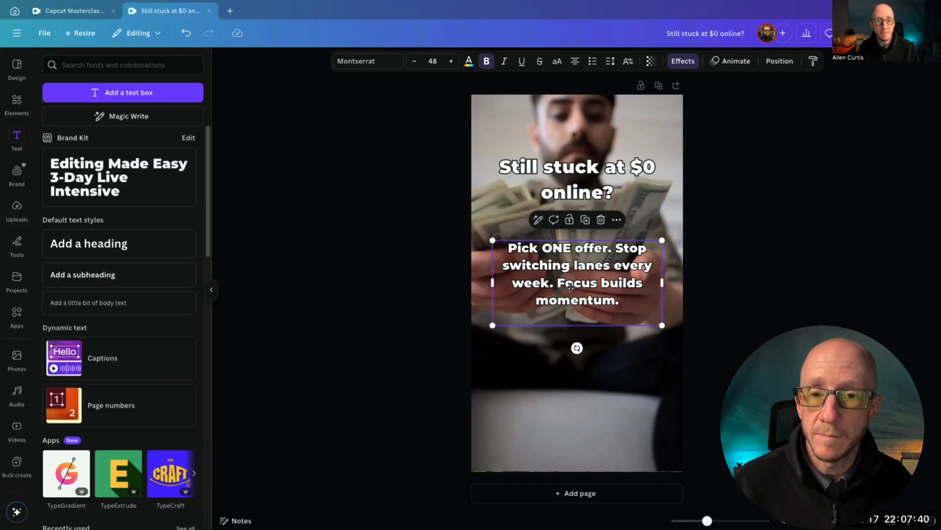
{"action": "left_click_drag", "start_coordinate": [570, 287], "coordinate": [571, 291]}
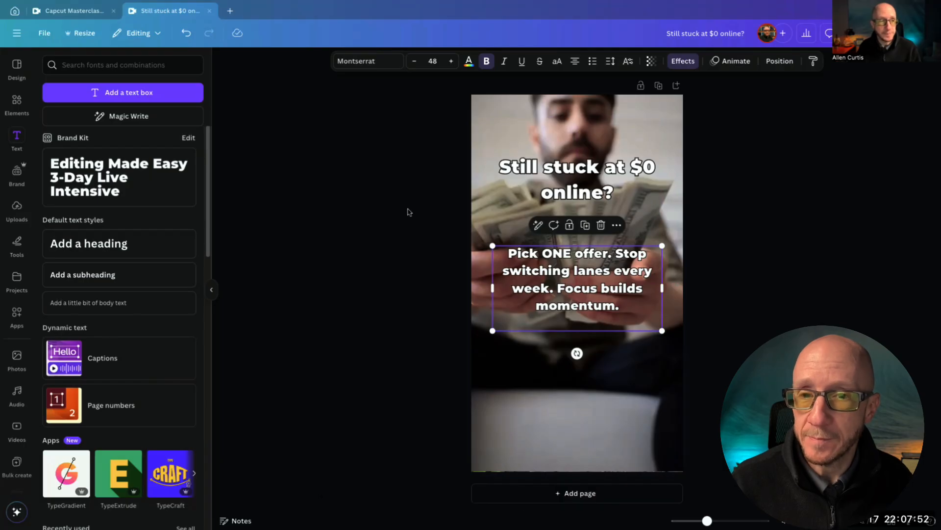
{"action": "left_click", "coordinate": [422, 213]}
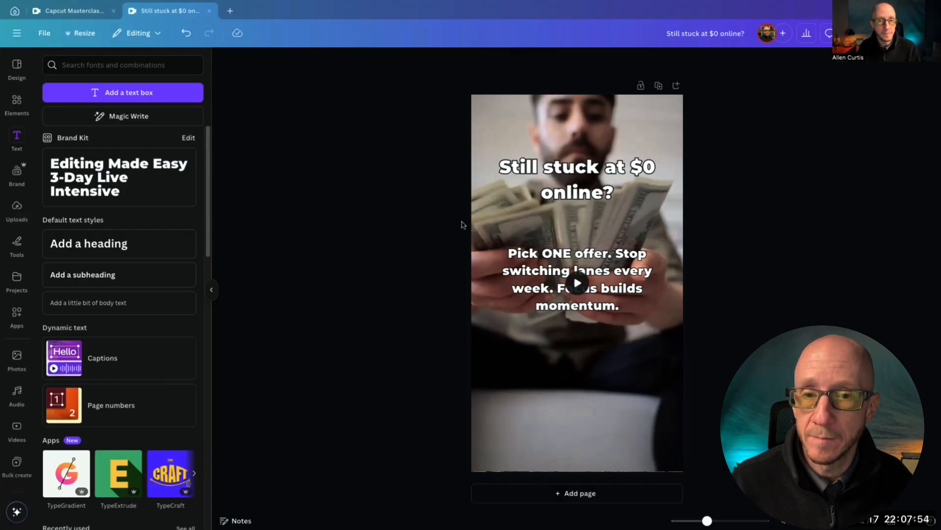
Preview the video, then apply the Typewriter animation to the solution text and switch it to Ascend
{"action": "left_click", "coordinate": [578, 283]}
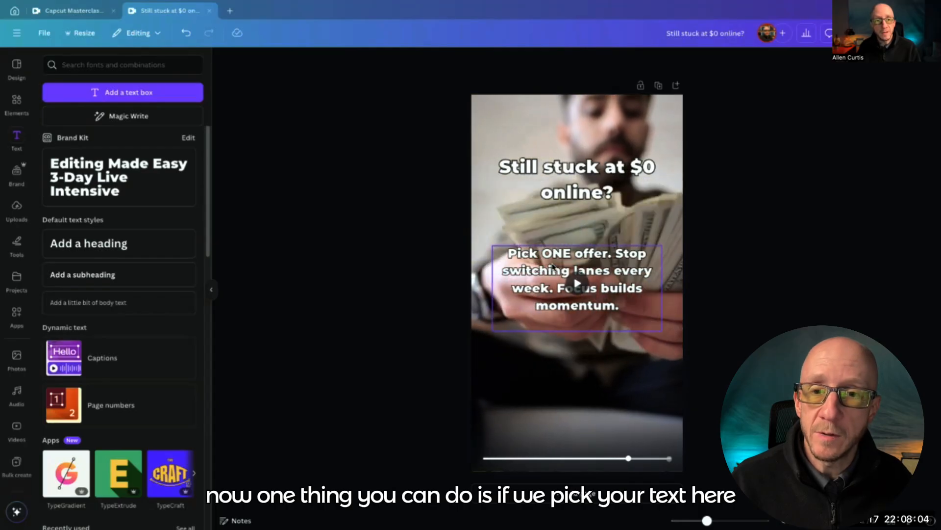
{"action": "left_click", "coordinate": [553, 267]}
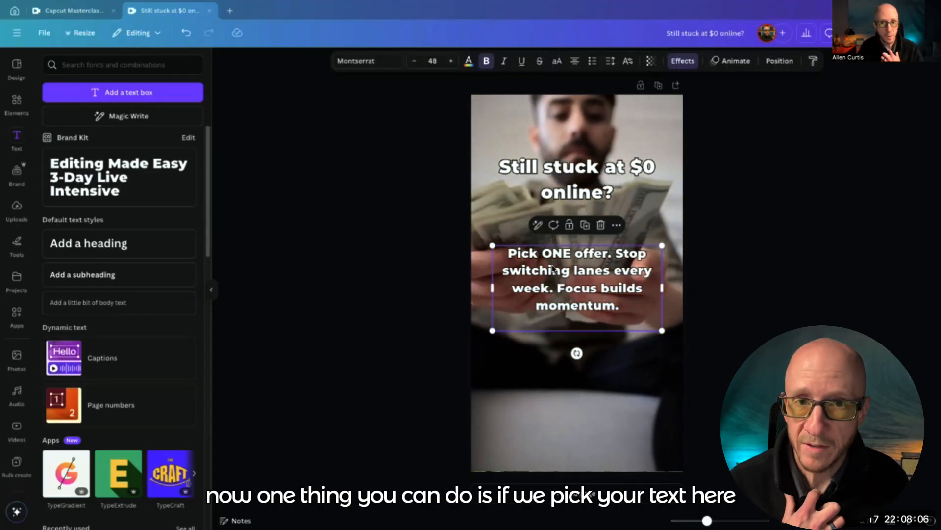
{"action": "left_click", "coordinate": [726, 61]}
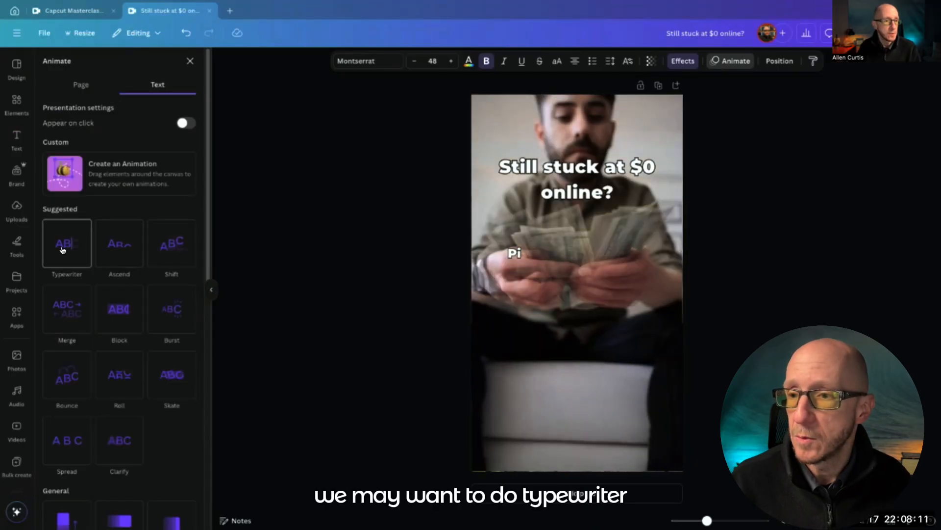
{"action": "left_click", "coordinate": [64, 248]}
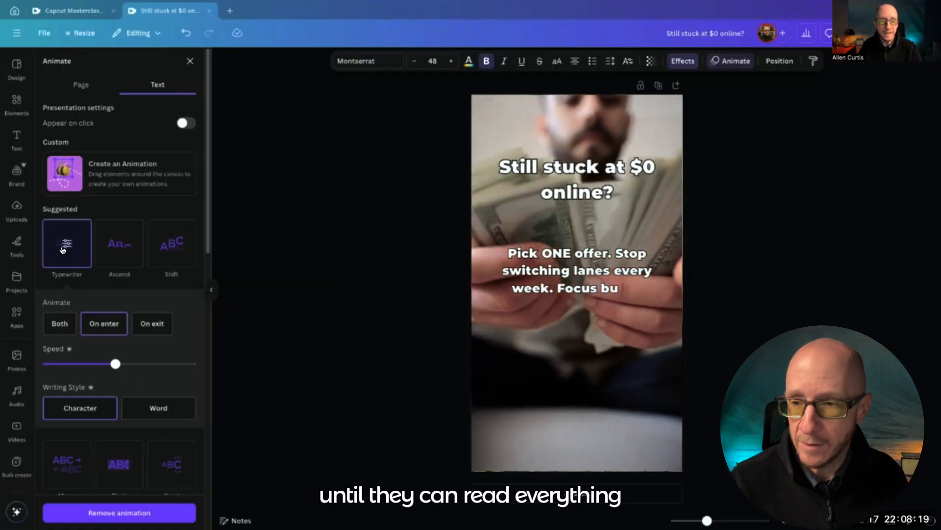
{"action": "left_click", "coordinate": [123, 247]}
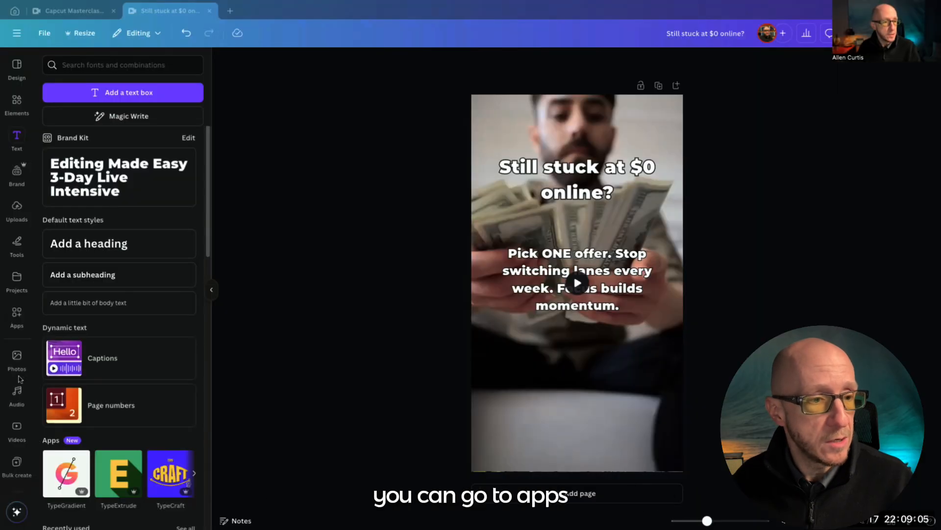
Browse the available Canva apps and open Bulk create
{"action": "scroll", "coordinate": [15, 436], "scroll_direction": "down", "scroll_amount": 5}
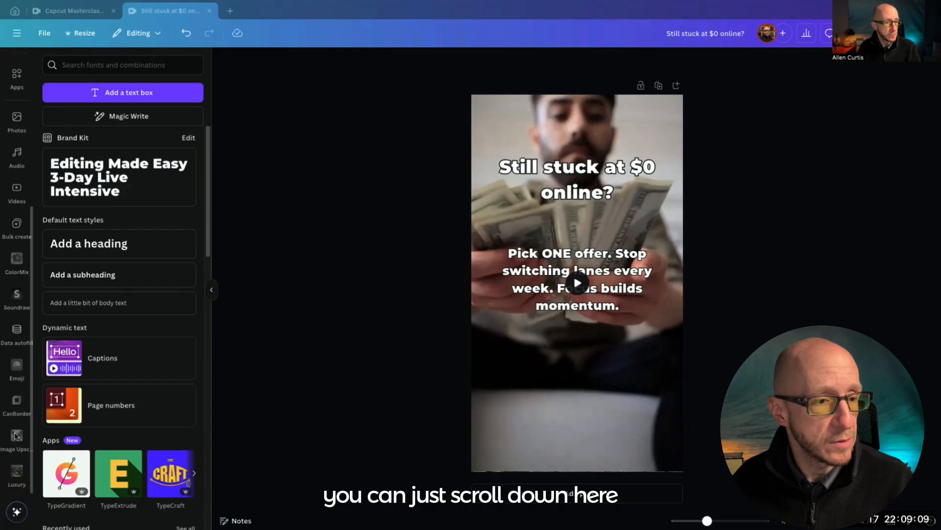
{"action": "scroll", "coordinate": [15, 436], "scroll_direction": "up", "scroll_amount": 3}
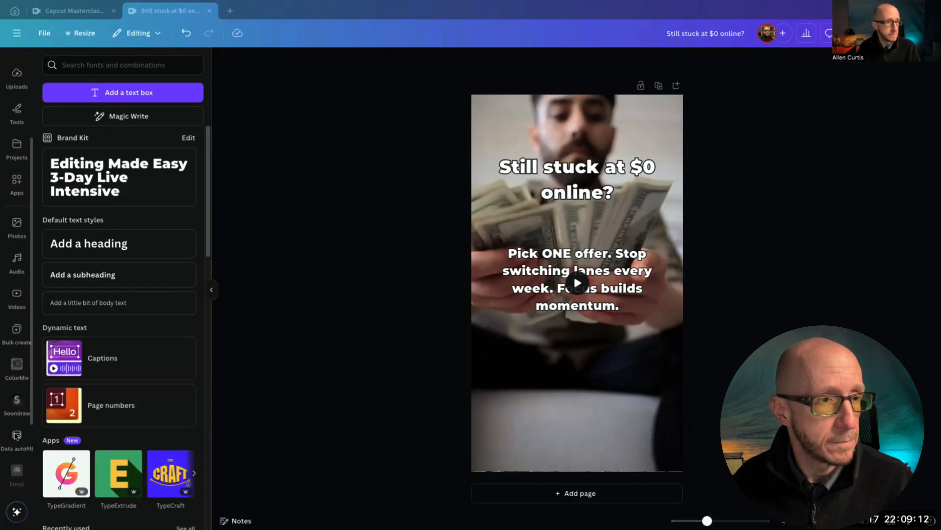
{"action": "left_click", "coordinate": [17, 183]}
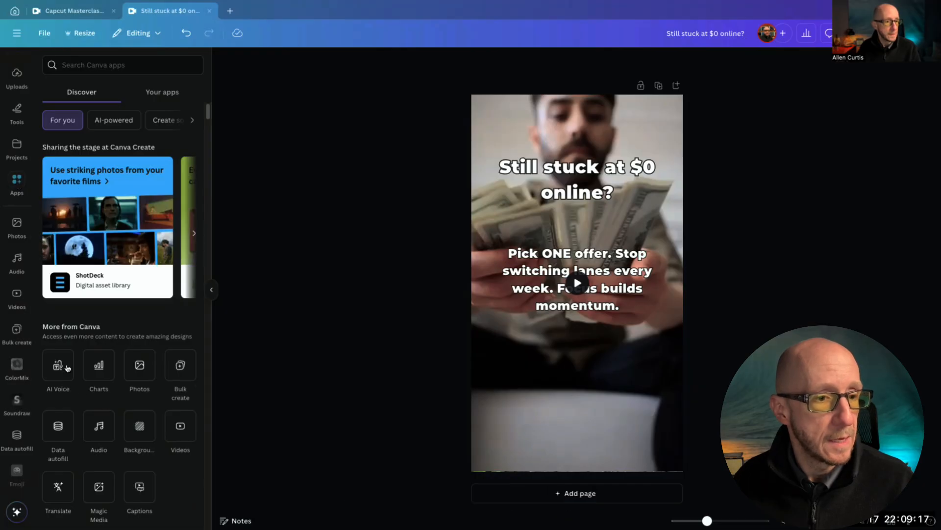
{"action": "scroll", "coordinate": [162, 397], "scroll_direction": "down", "scroll_amount": 1}
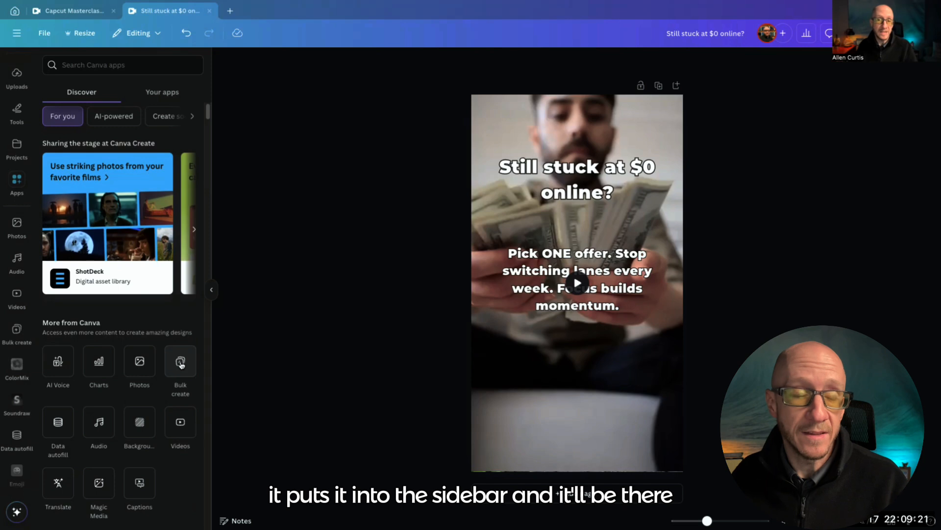
{"action": "left_click", "coordinate": [17, 331]}
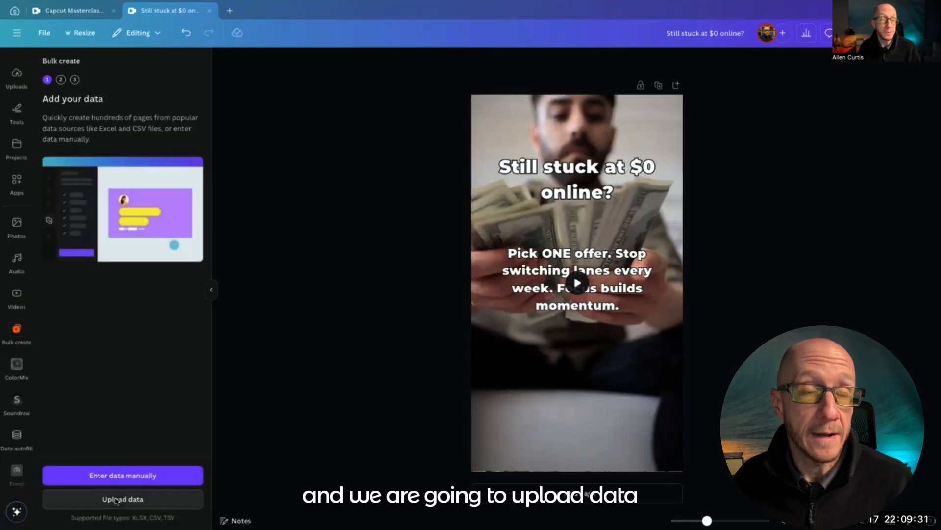
Upload Make_Money_Online_Video_Ideas.csv from the Desktop as the bulk data source
{"action": "left_click", "coordinate": [114, 499]}
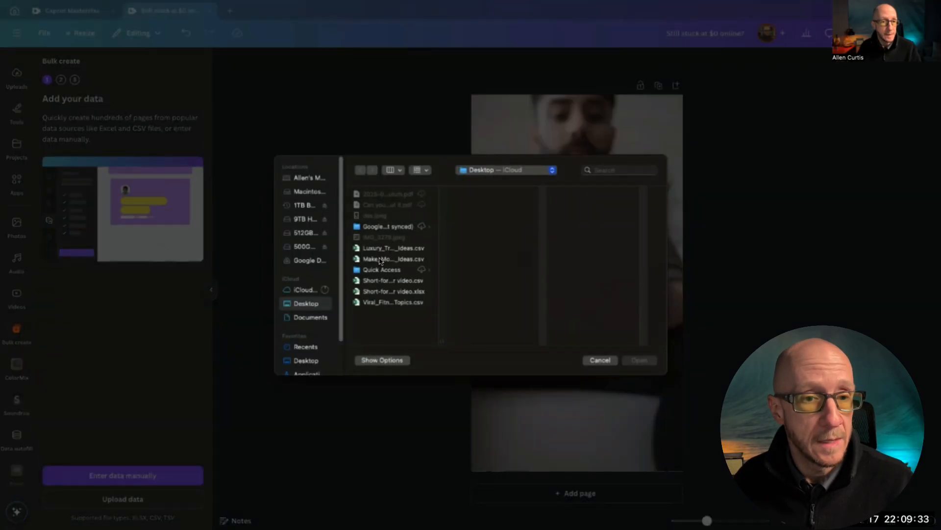
{"action": "double_click", "coordinate": [438, 337]}
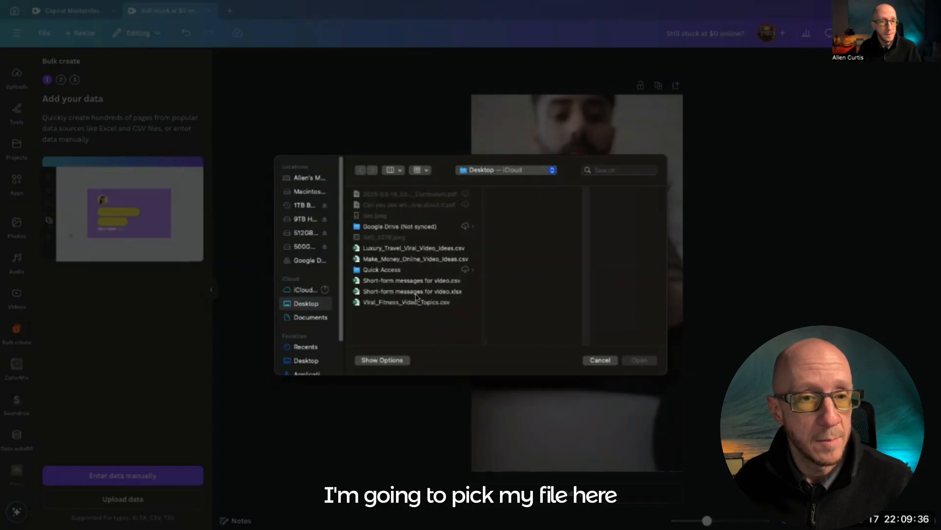
{"action": "left_click", "coordinate": [373, 261]}
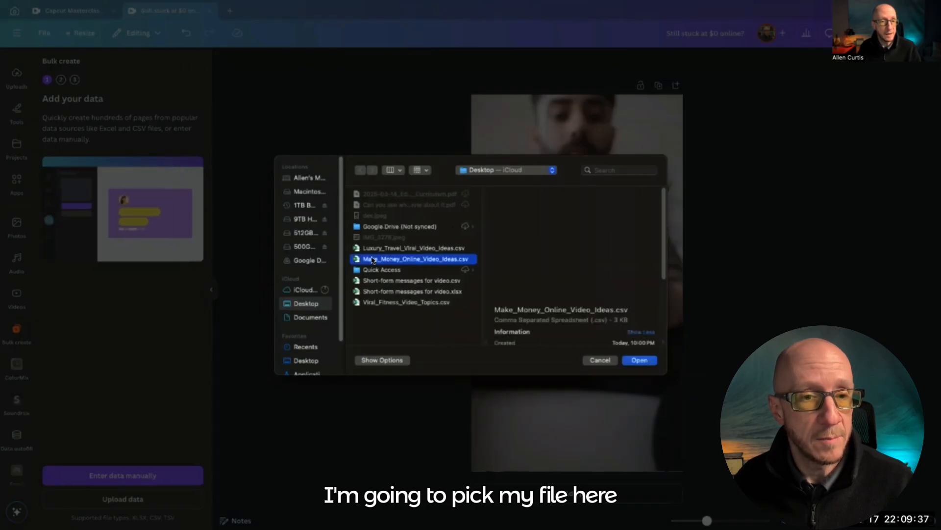
{"action": "left_click", "coordinate": [644, 360]}
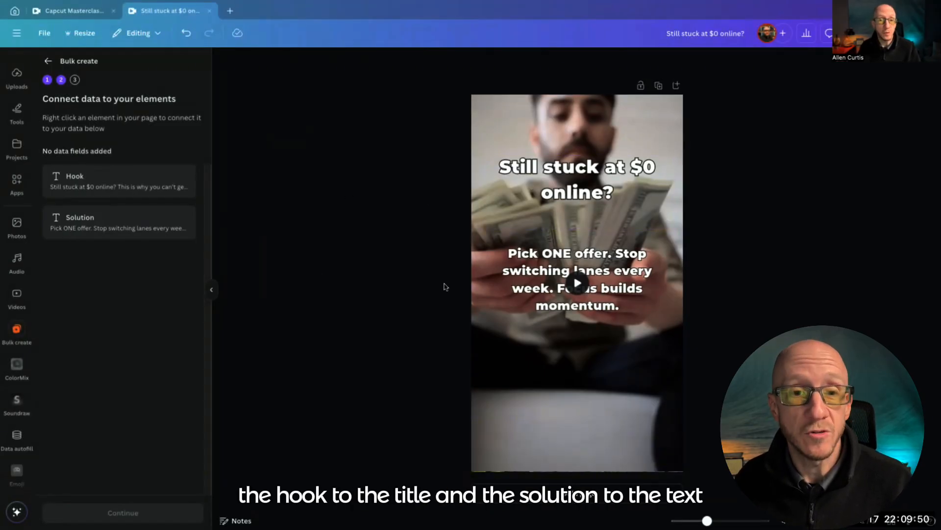
Connect the hook text to the Hook data field and the solution text to the Solution data field
{"action": "right_click", "coordinate": [560, 170]}
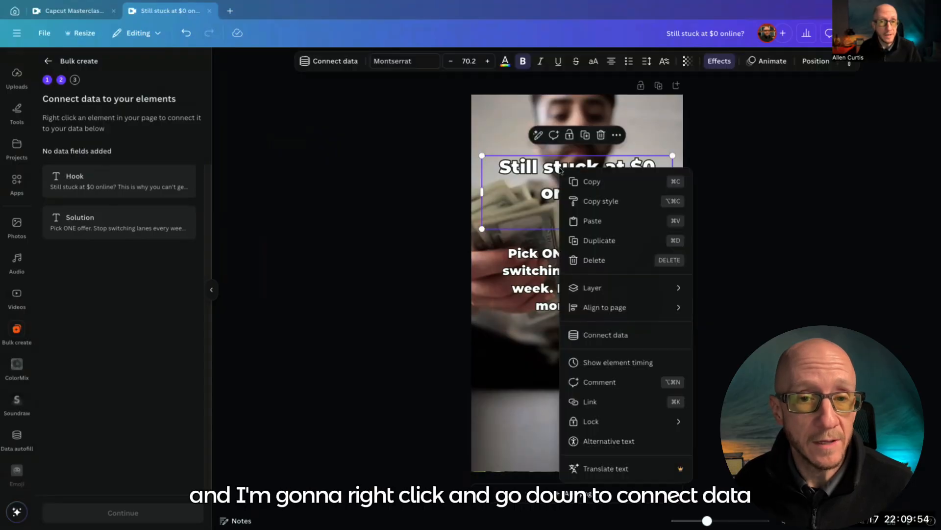
{"action": "left_click", "coordinate": [598, 333]}
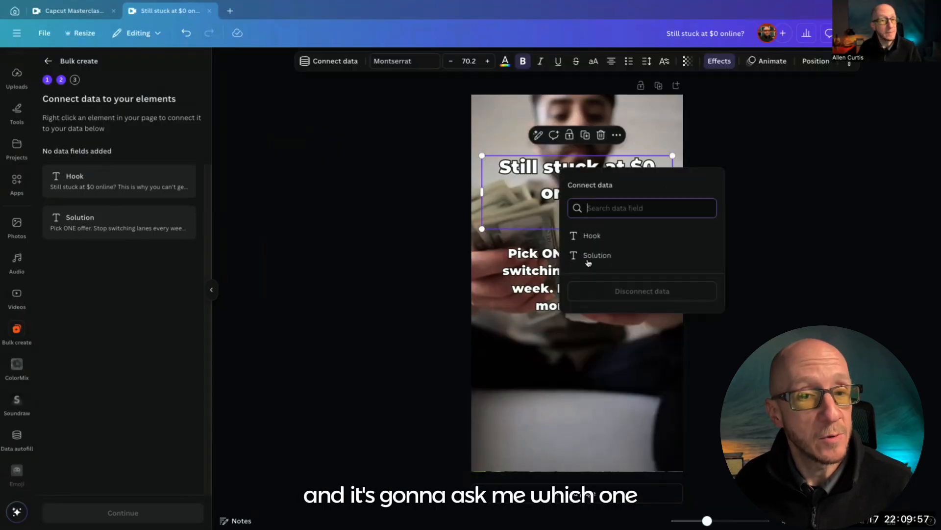
{"action": "left_click", "coordinate": [592, 236]}
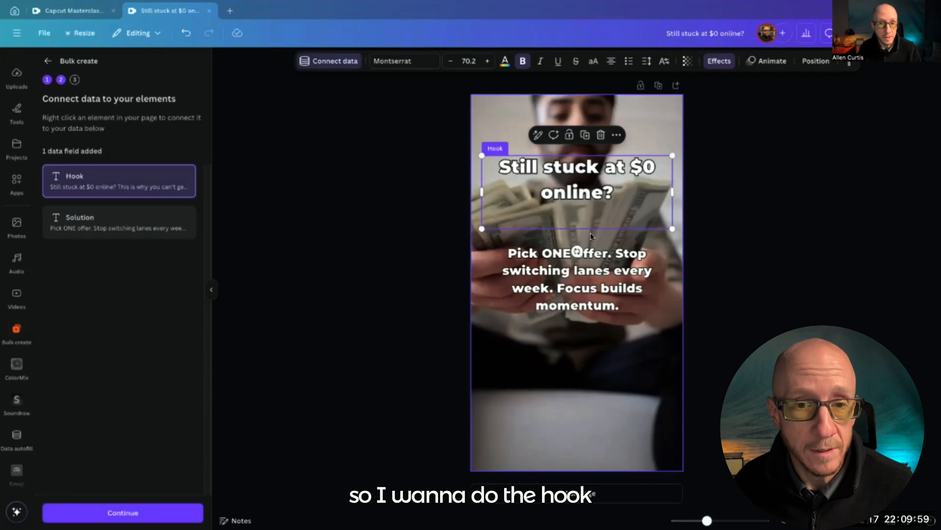
{"action": "right_click", "coordinate": [555, 269]}
{"action": "left_click", "coordinate": [580, 376]}
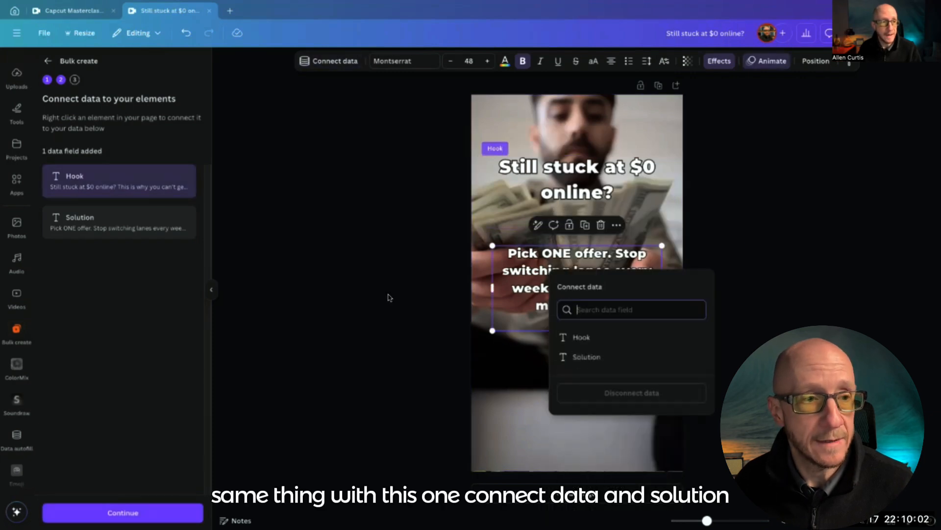
{"action": "left_click", "coordinate": [575, 354]}
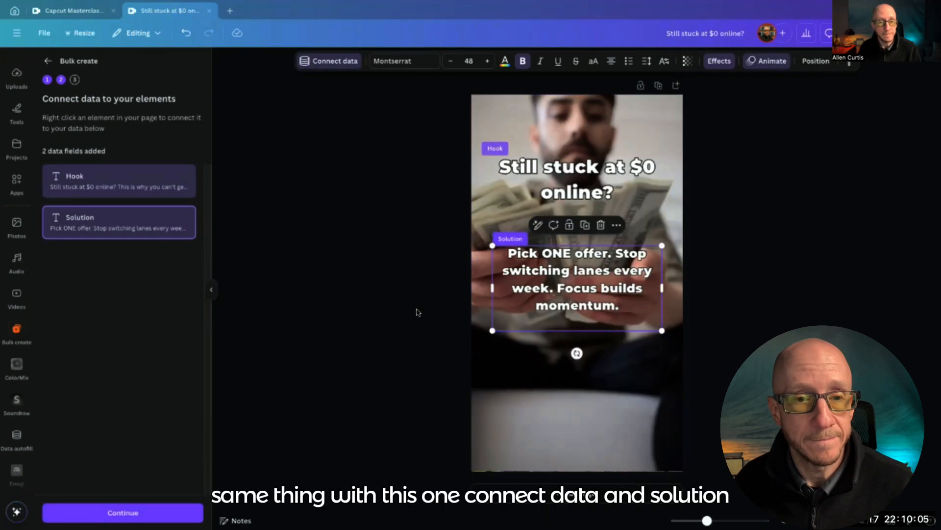
{"action": "left_click", "coordinate": [394, 298]}
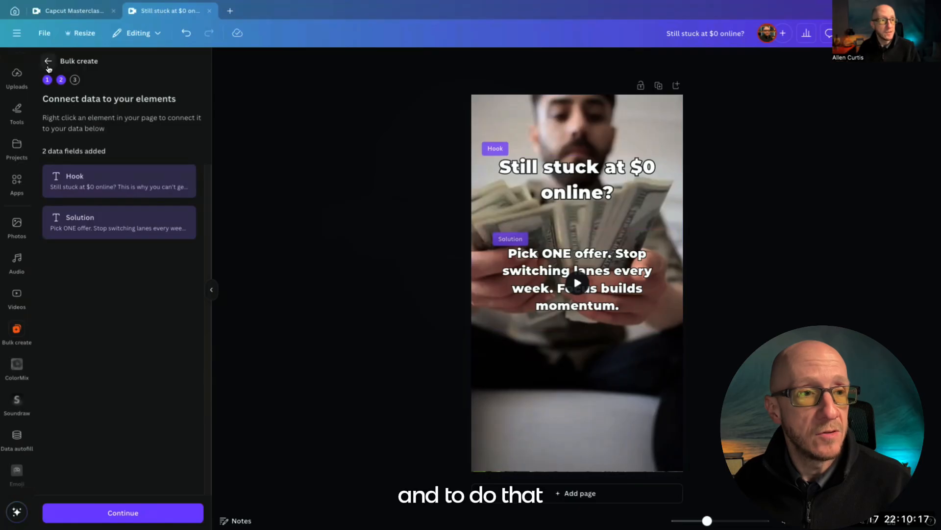
Return to the Bulk create data source choice, start manual data entry and clear the sample table
{"action": "left_click", "coordinate": [46, 61]}
{"action": "left_click", "coordinate": [124, 476]}
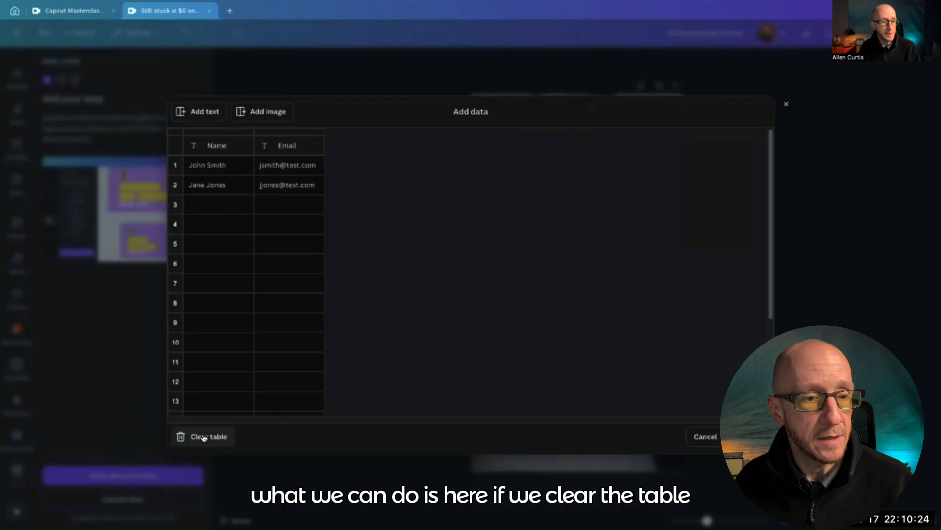
{"action": "left_click", "coordinate": [207, 436]}
Switch to the Excel sheet and copy the full Hook and Solution columns with their headers, A1 through B31
{"action": "key", "text": "ctrl+Left"}
{"action": "key", "text": "ctrl+Left"}
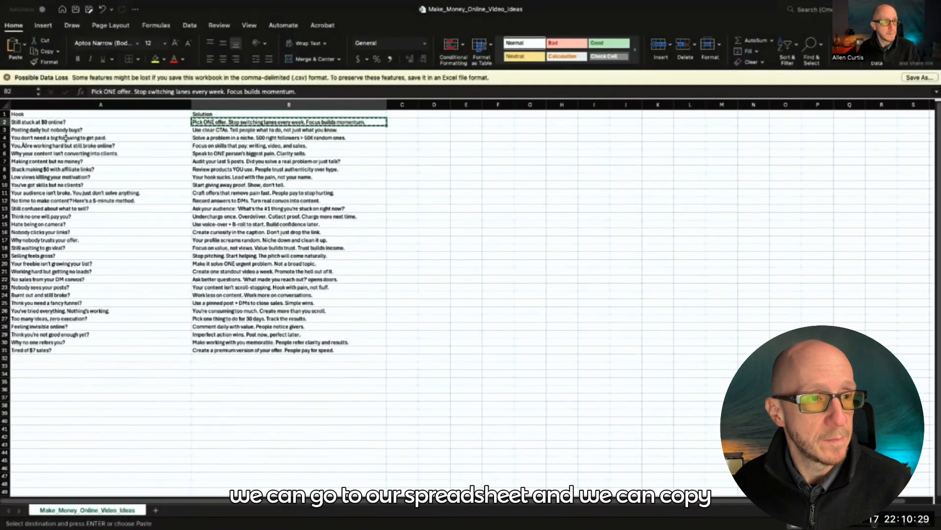
{"action": "left_click_drag", "start_coordinate": [61, 116], "coordinate": [244, 348]}
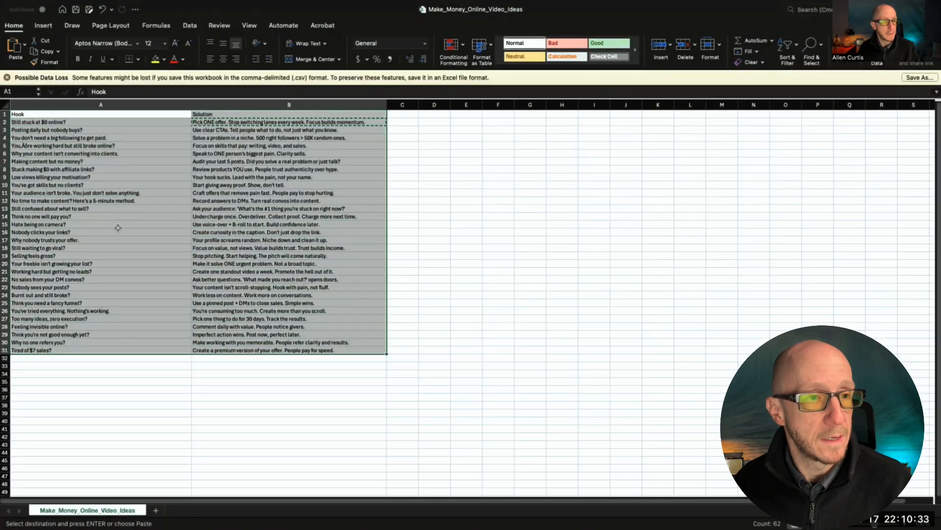
{"action": "right_click", "coordinate": [84, 196]}
{"action": "left_click", "coordinate": [93, 210]}
Return to Canva and paste the copied hooks and solutions into the empty data table, starting at the header cell
{"action": "key", "text": "ctrl+Right"}
{"action": "key", "text": "ctrl+Right"}
{"action": "left_click", "coordinate": [224, 145]}
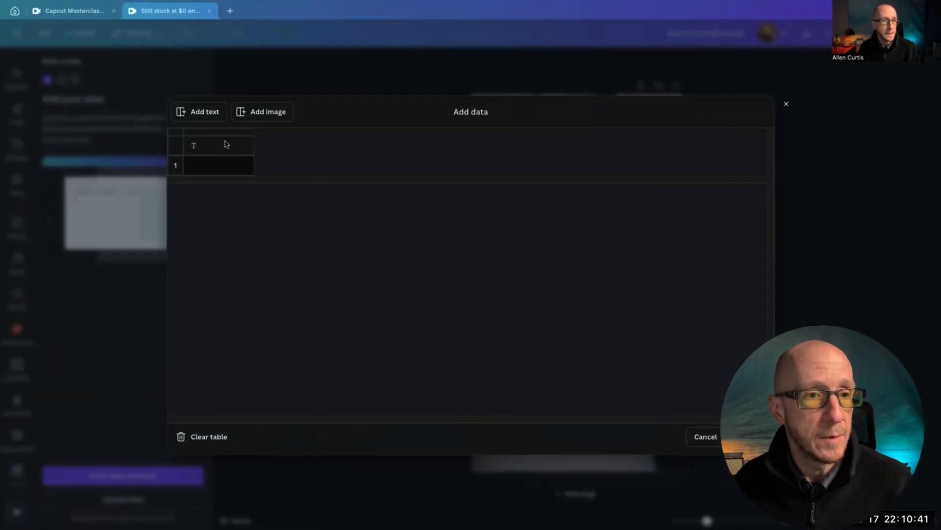
{"action": "right_click", "coordinate": [224, 146]}
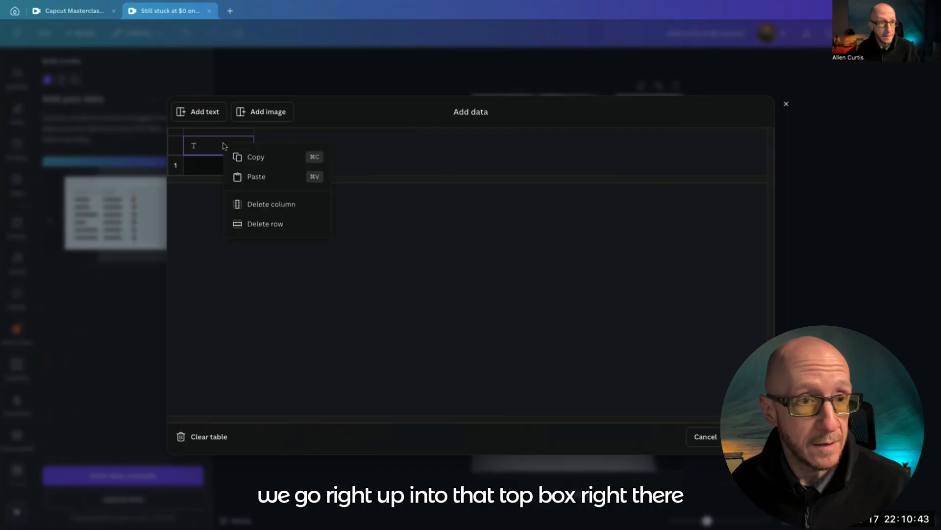
{"action": "left_click", "coordinate": [244, 176]}
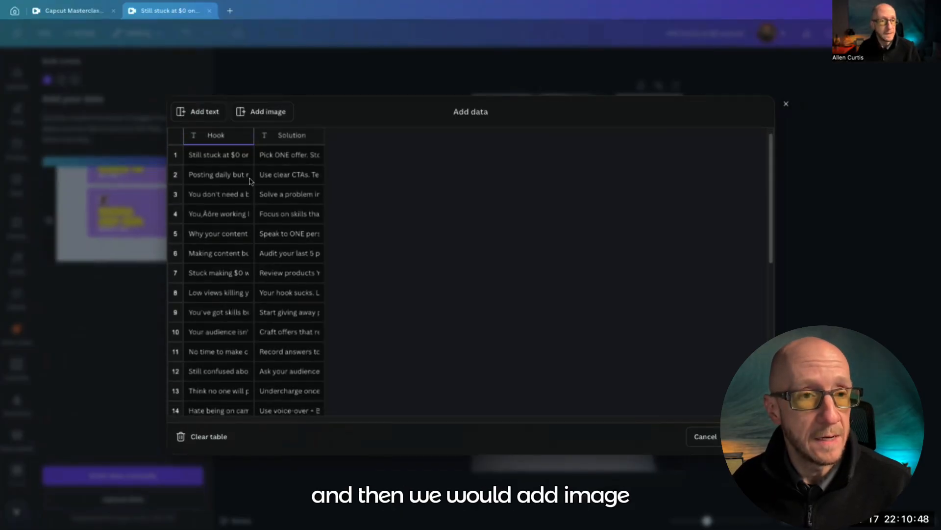
Add an image column to the data table and assign the headshot picture to row 1
{"action": "left_click", "coordinate": [250, 111]}
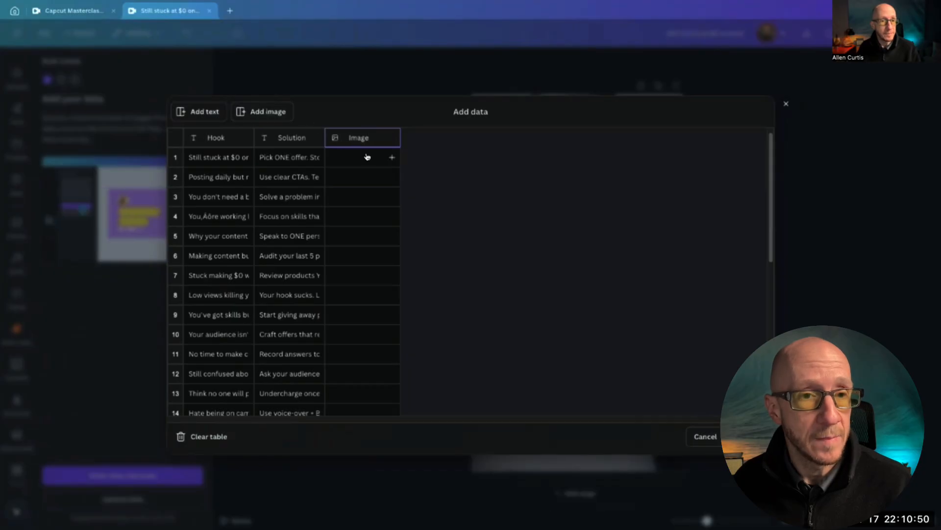
{"action": "left_click", "coordinate": [392, 159]}
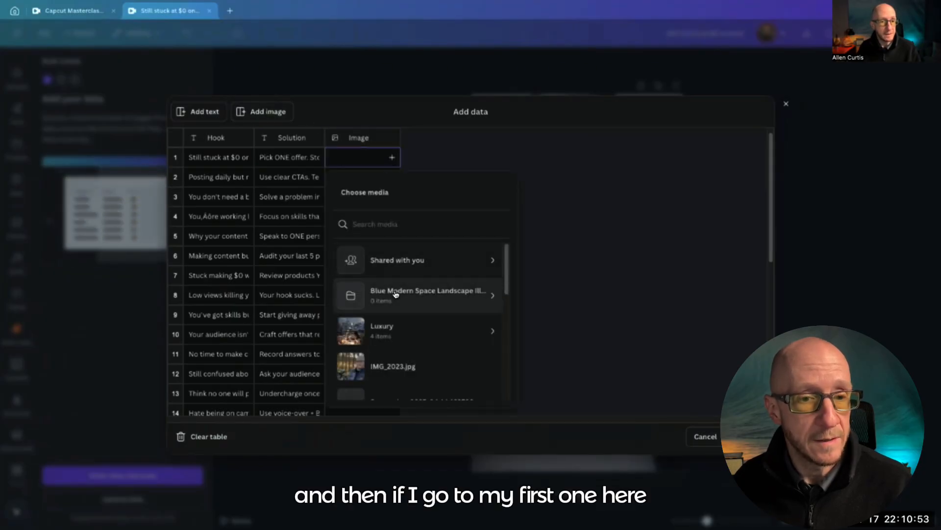
{"action": "scroll", "coordinate": [395, 294], "scroll_direction": "down", "scroll_amount": 1}
{"action": "scroll", "coordinate": [395, 294], "scroll_direction": "down", "scroll_amount": 2}
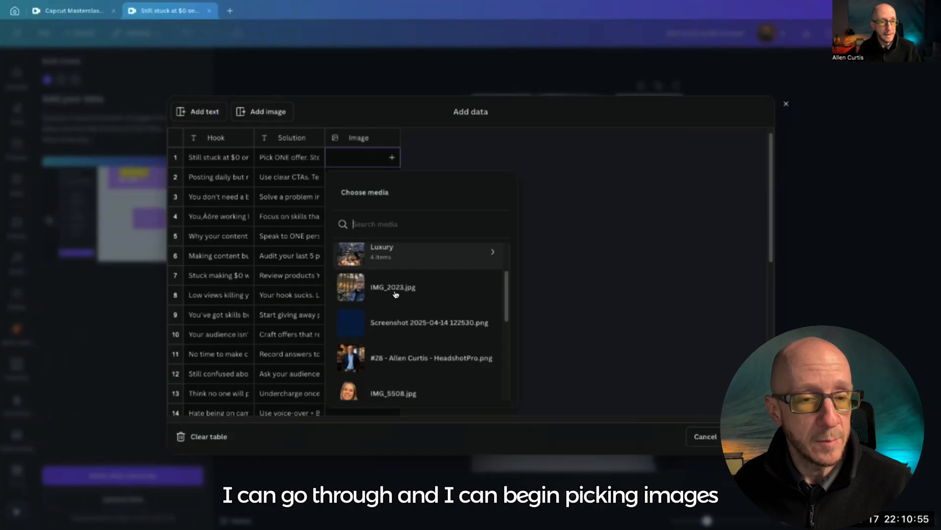
{"action": "left_click", "coordinate": [399, 328]}
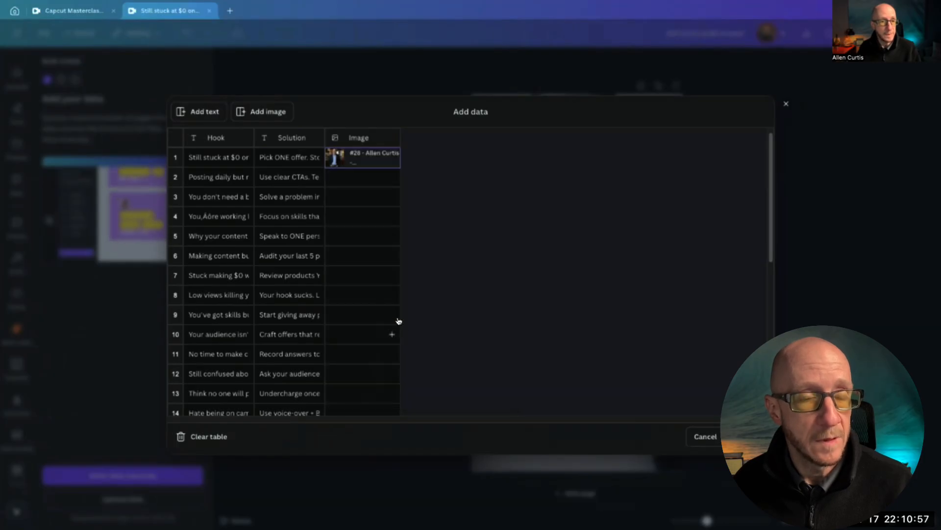
Assign a media picture to row 2 of the image column, then clear the table and cancel manual data entry
{"action": "left_click", "coordinate": [386, 178]}
{"action": "scroll", "coordinate": [378, 316], "scroll_direction": "down", "scroll_amount": 10}
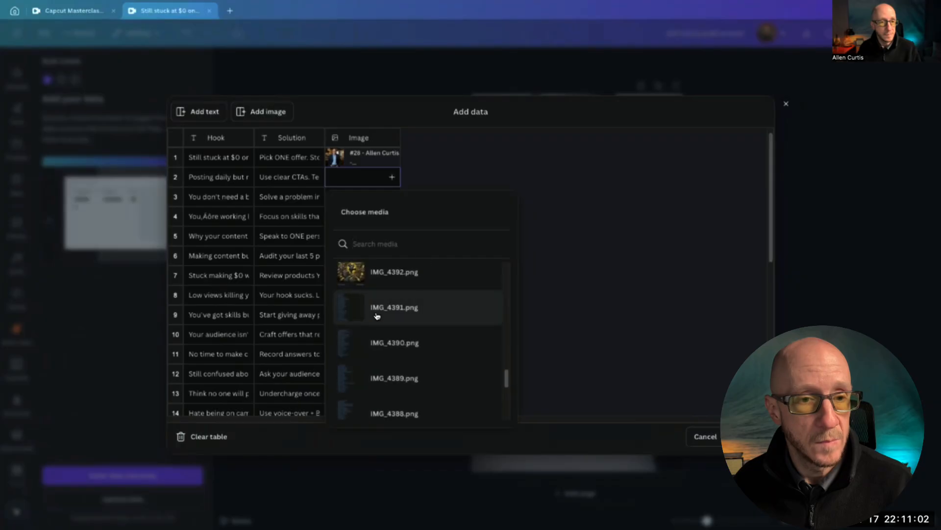
{"action": "scroll", "coordinate": [379, 313], "scroll_direction": "up", "scroll_amount": 5}
{"action": "left_click", "coordinate": [379, 309]}
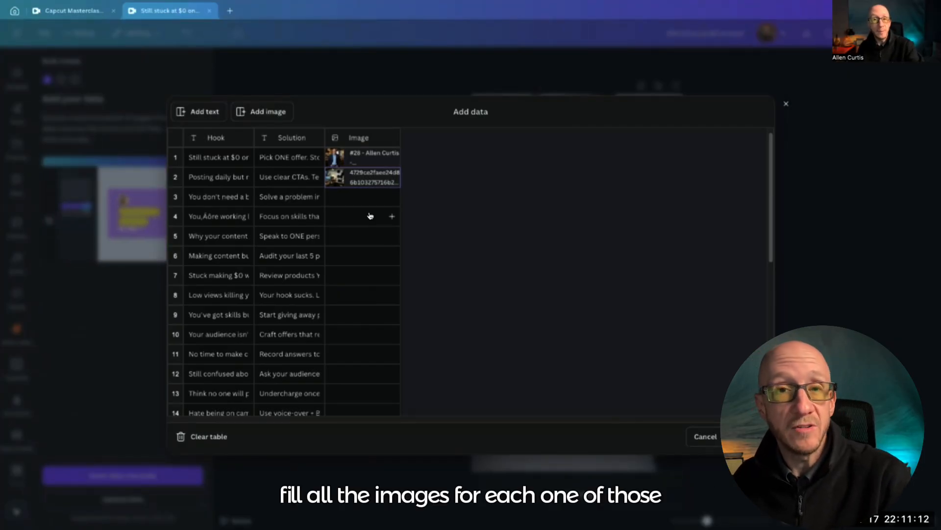
{"action": "left_click", "coordinate": [203, 436]}
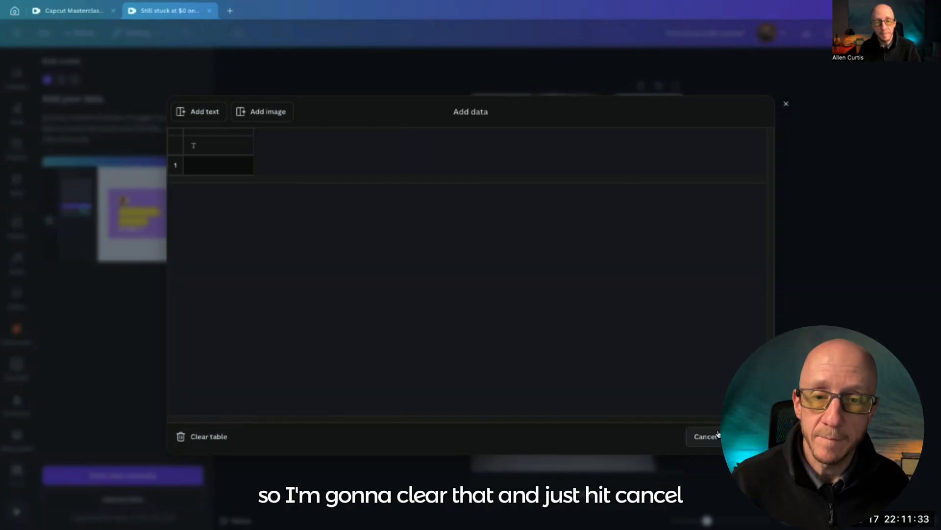
{"action": "left_click", "coordinate": [717, 436]}
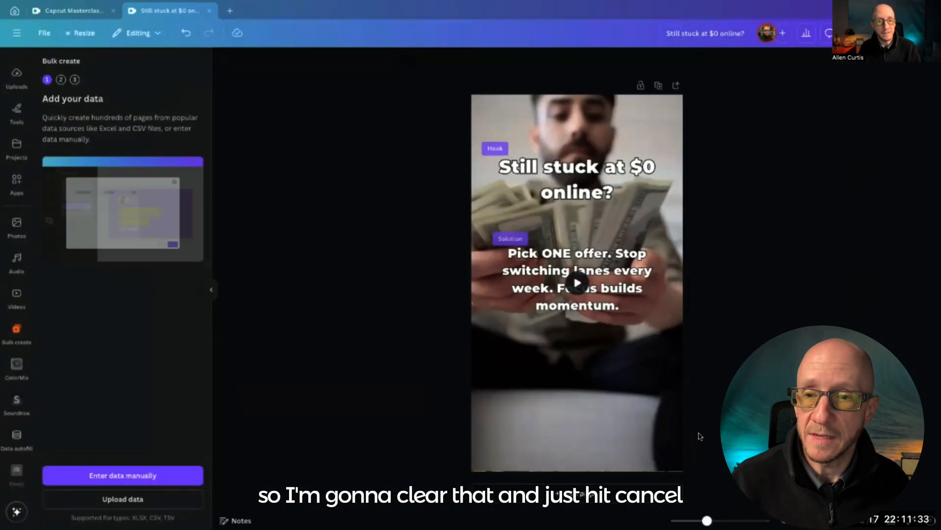
Upload the Make_Mo…_Ideas.csv file from the Desktop as the bulk create data source
{"action": "left_click", "coordinate": [92, 507]}
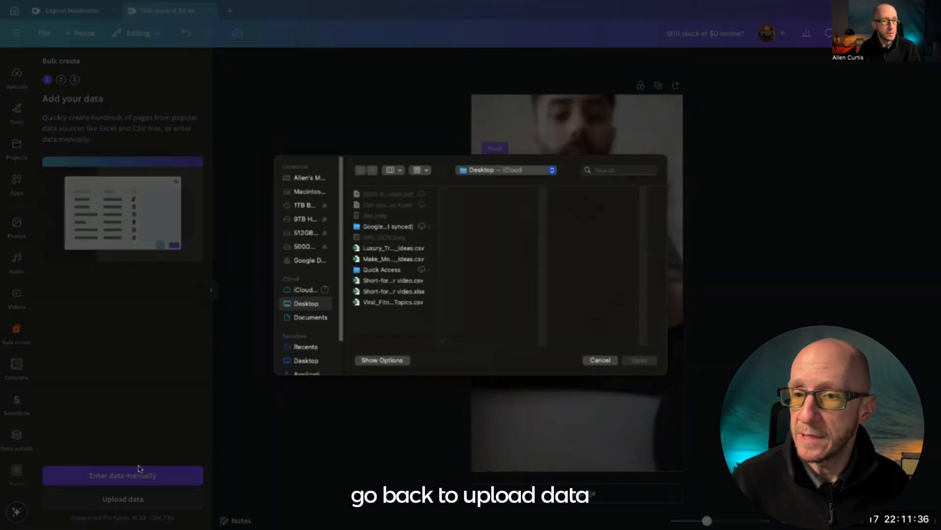
{"action": "left_click", "coordinate": [389, 259]}
{"action": "double_click", "coordinate": [390, 259]}
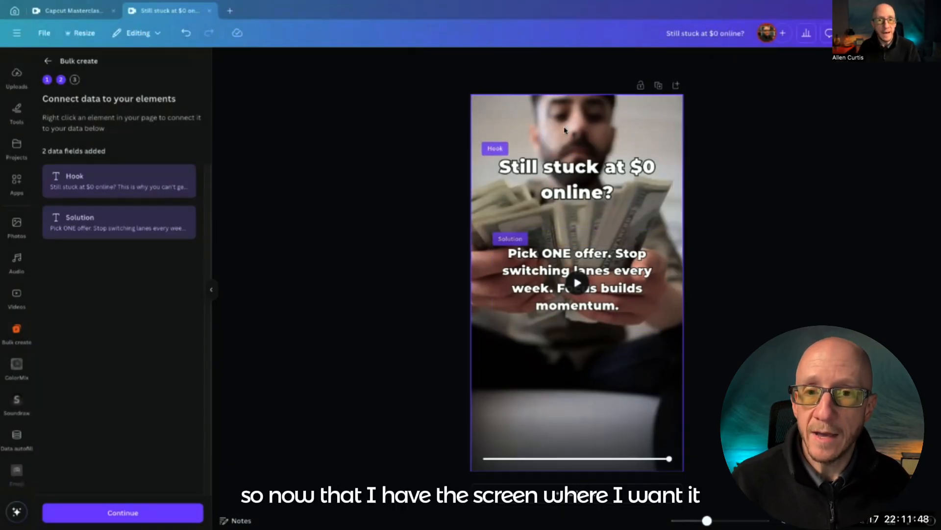
Tighten the line spacing of the Hook text to 0.78
{"action": "left_click", "coordinate": [582, 196]}
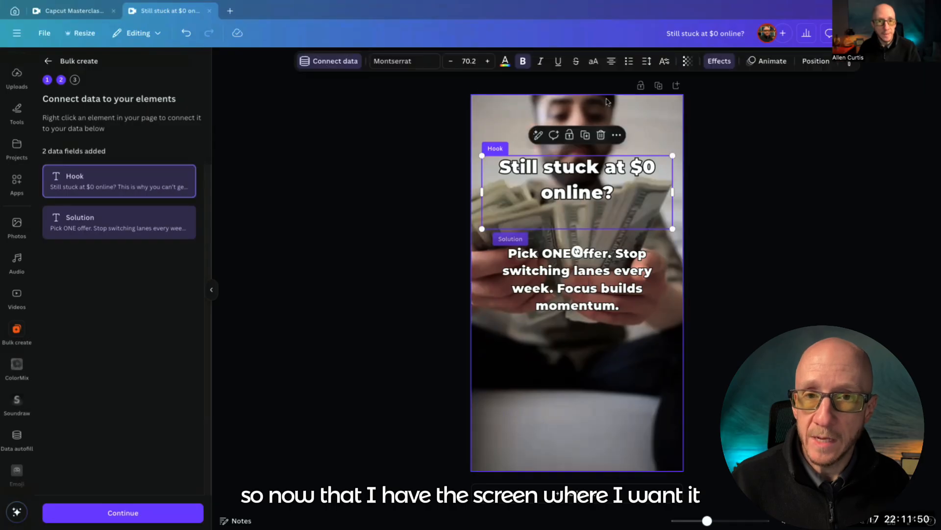
{"action": "left_click", "coordinate": [647, 62]}
{"action": "left_click_drag", "start_coordinate": [629, 136], "coordinate": [607, 136]}
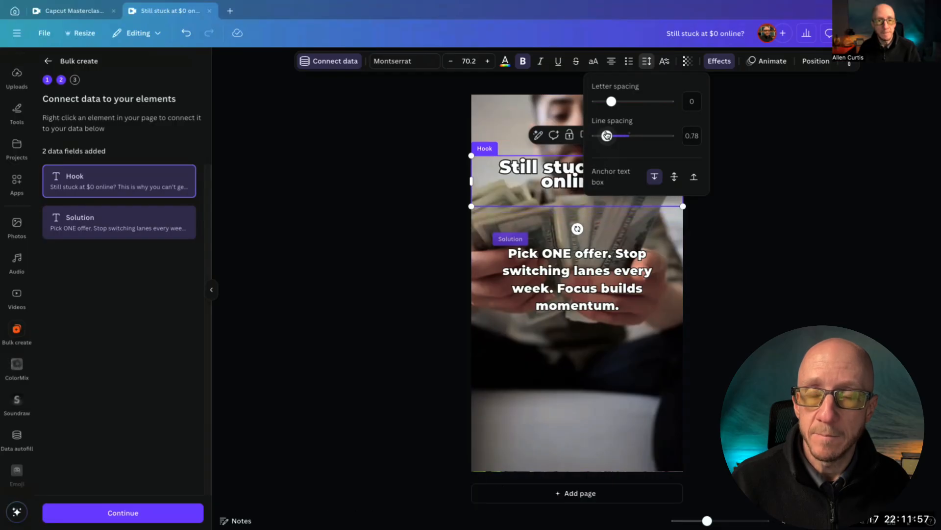
{"action": "left_click", "coordinate": [369, 225]}
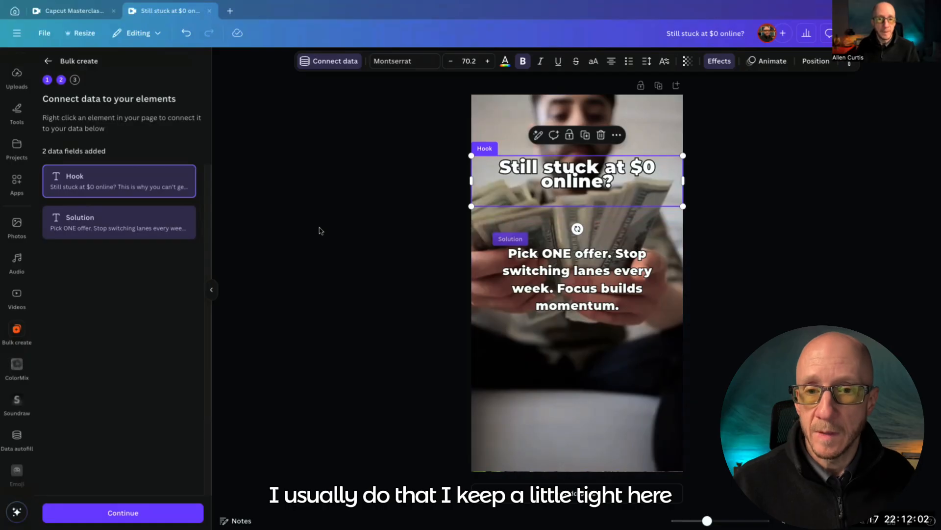
Increase the line spacing of the Solution text to 1.56
{"action": "left_click", "coordinate": [559, 292]}
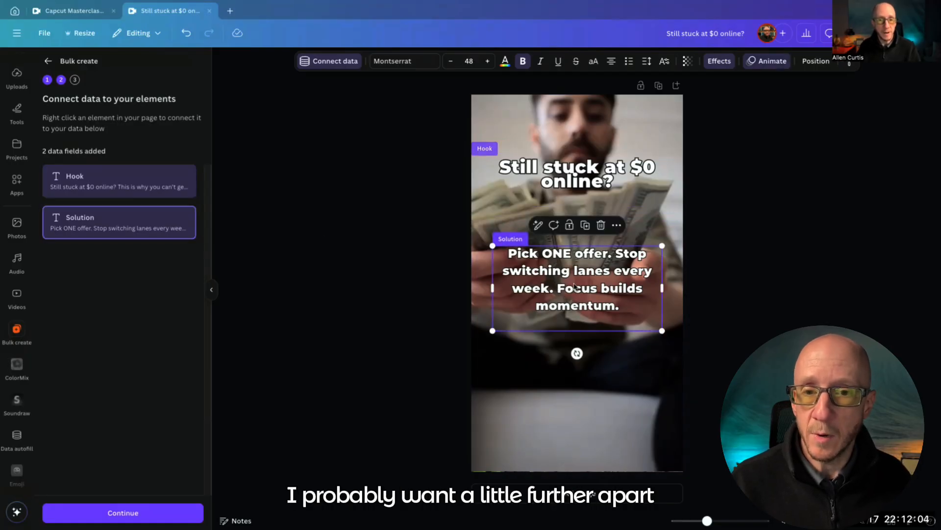
{"action": "left_click", "coordinate": [646, 60]}
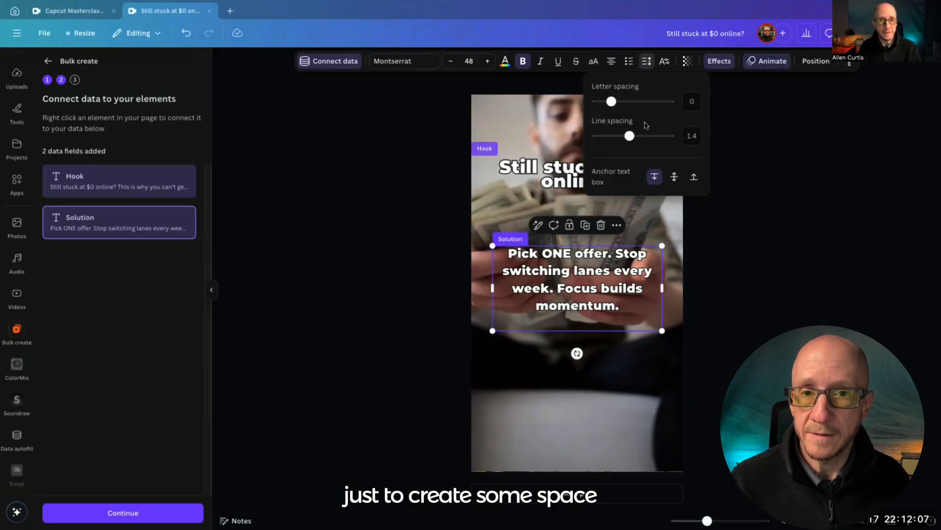
{"action": "left_click_drag", "start_coordinate": [631, 136], "coordinate": [634, 135]}
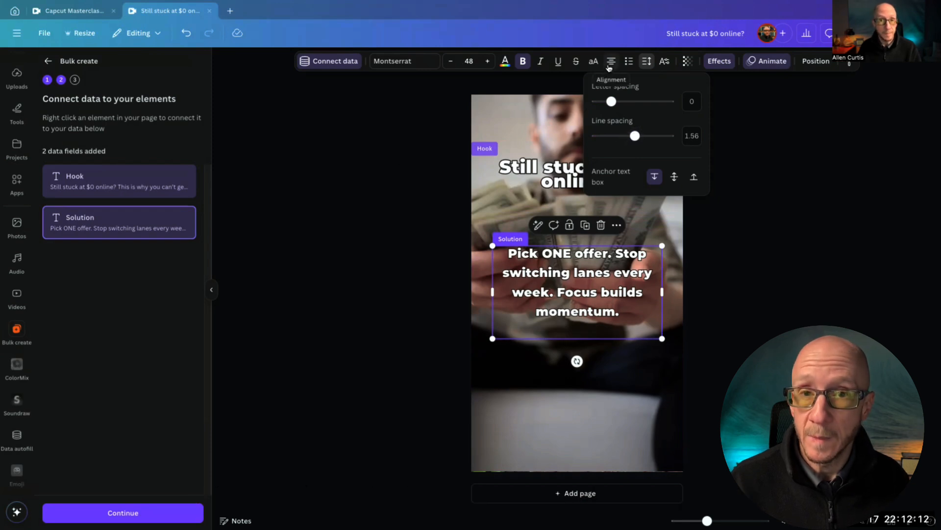
Try left and justified alignment on the Solution text and return it to centred
{"action": "left_click", "coordinate": [608, 66]}
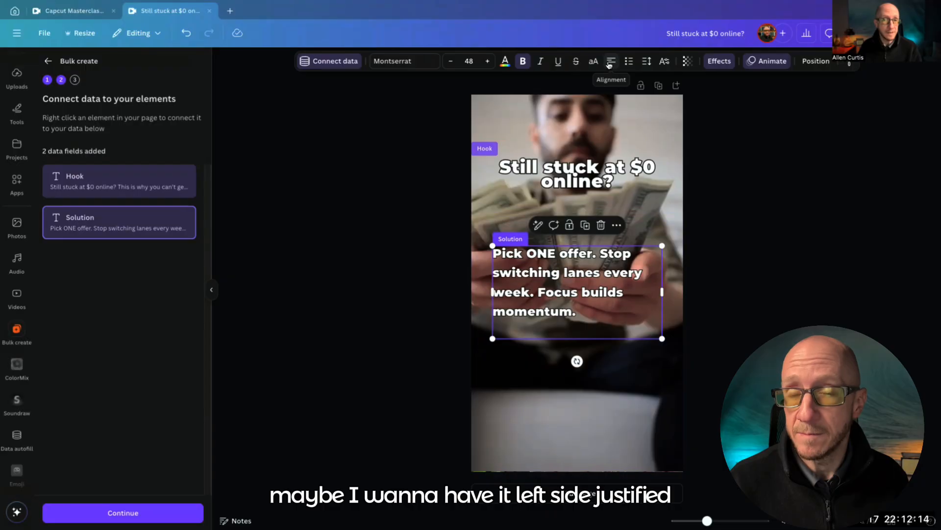
{"action": "left_click", "coordinate": [609, 66]}
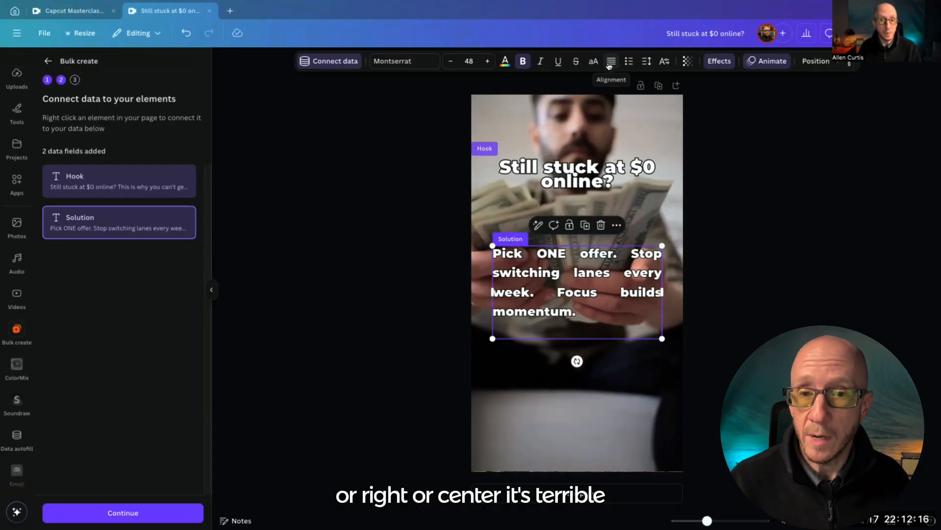
{"action": "left_click", "coordinate": [608, 66]}
{"action": "left_click", "coordinate": [608, 66]}
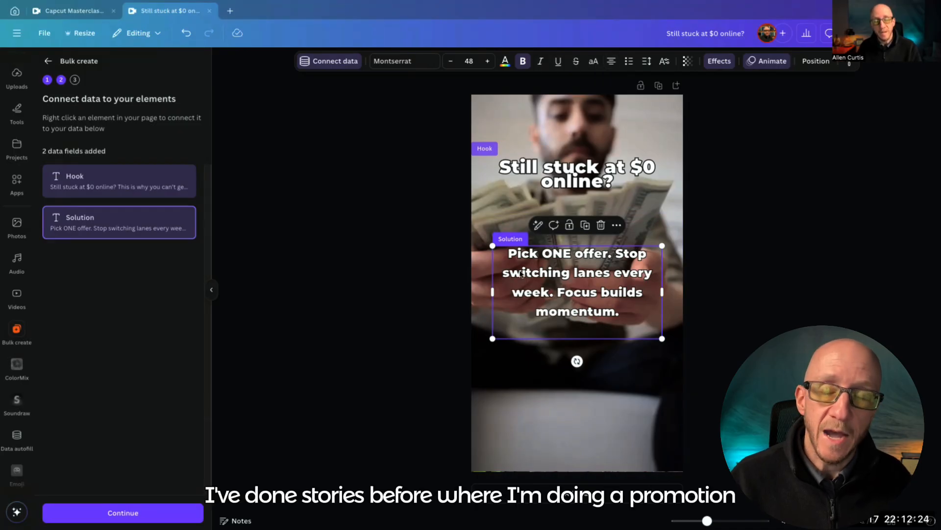
Switch to the Capcut Masterclass Bulk Stories design and examine the Bulk create data fields connected on its pages
{"action": "left_click", "coordinate": [86, 12]}
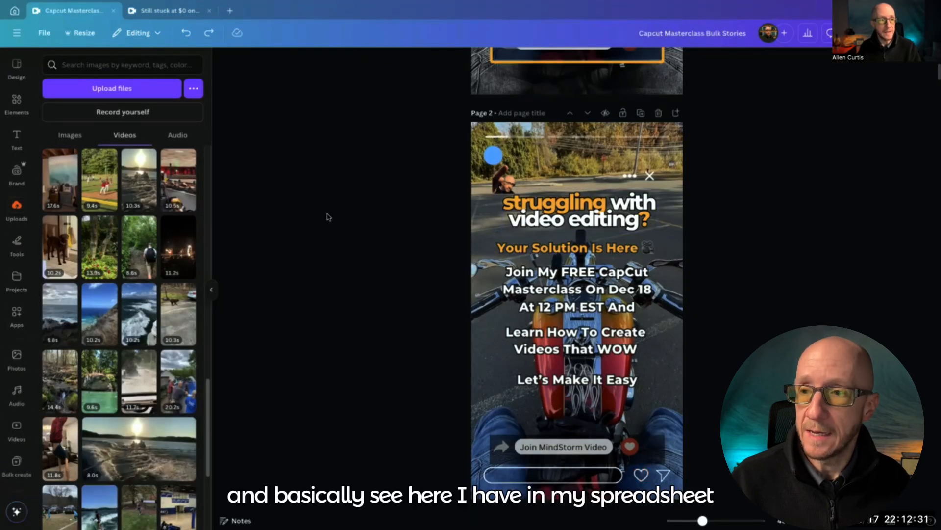
{"action": "left_click", "coordinate": [15, 462]}
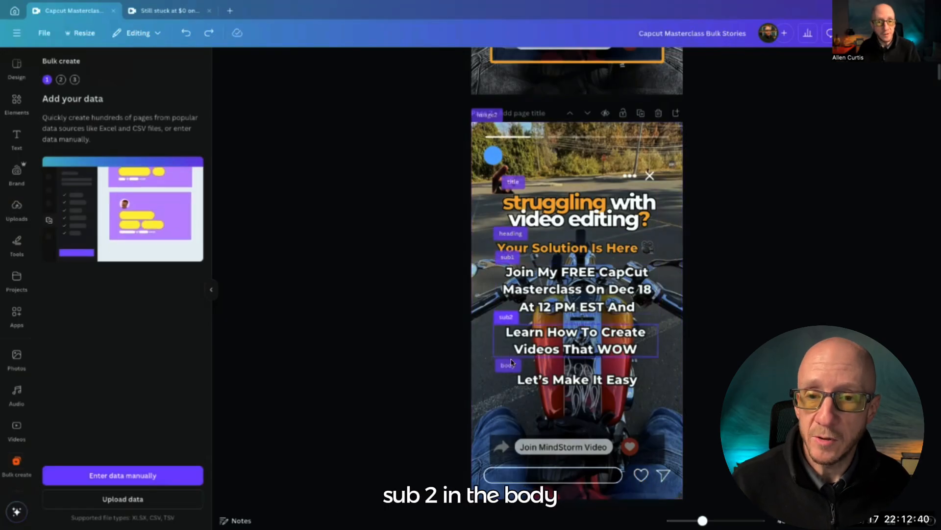
{"action": "scroll", "coordinate": [441, 343], "scroll_direction": "down", "scroll_amount": 5}
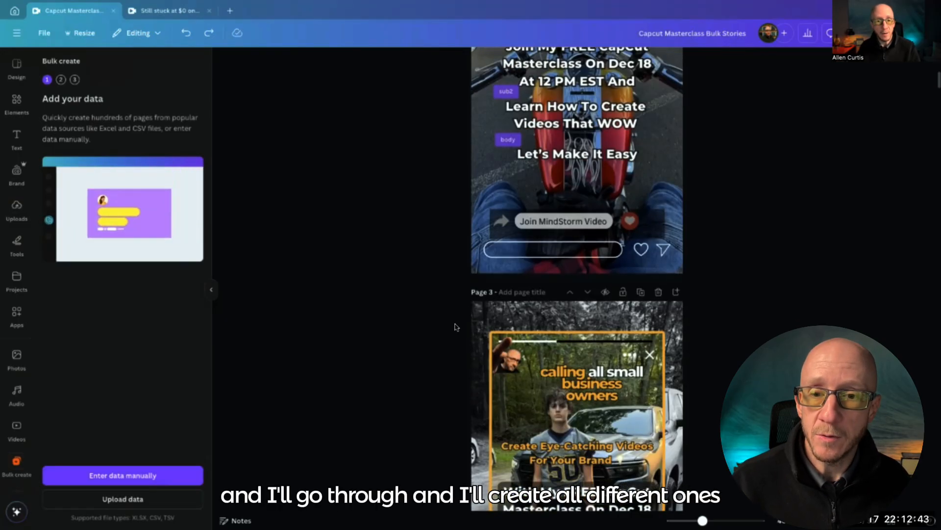
{"action": "scroll", "coordinate": [455, 328], "scroll_direction": "down", "scroll_amount": 10}
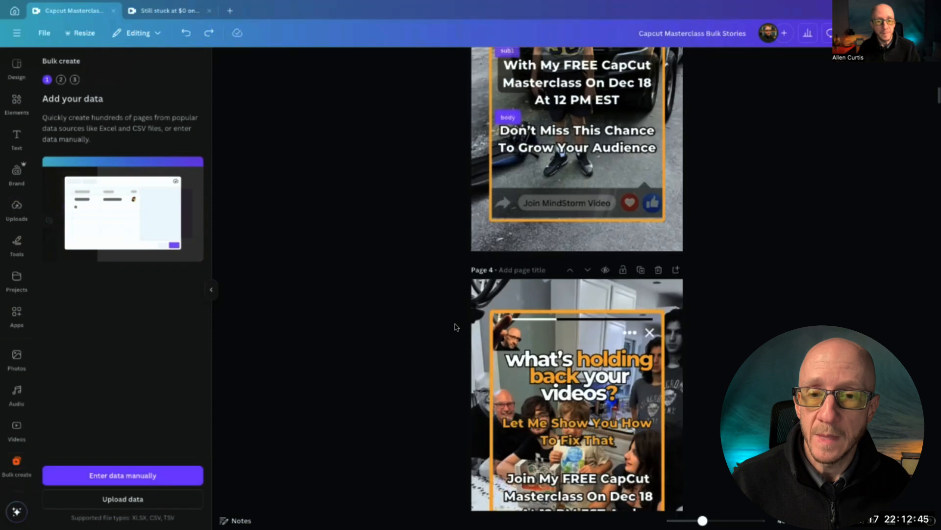
{"action": "scroll", "coordinate": [455, 327], "scroll_direction": "down", "scroll_amount": 3}
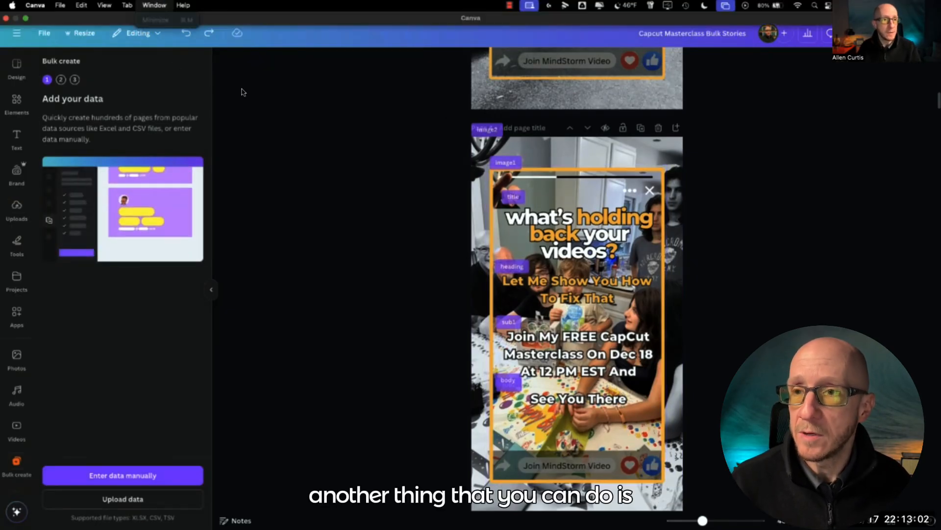
Return to the "Still stuck at $0 online?" design, insert a square shape over the template and colour it black
{"action": "left_click", "coordinate": [178, 10]}
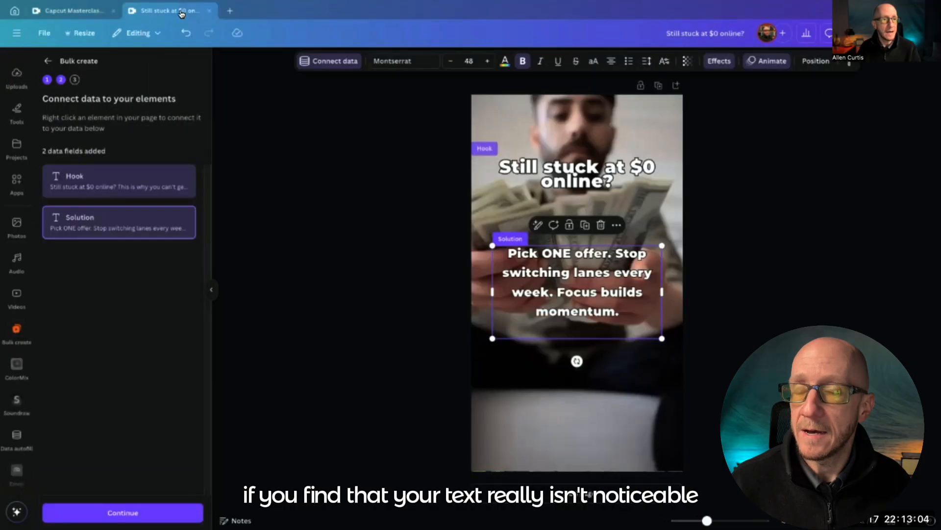
{"action": "left_click", "coordinate": [515, 220]}
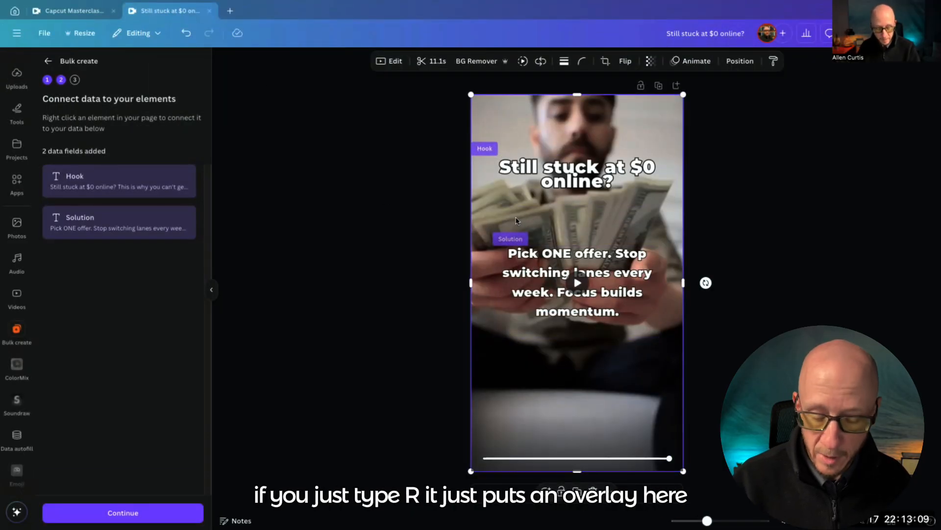
{"action": "key", "text": "r"}
{"action": "left_click_drag", "start_coordinate": [575, 277], "coordinate": [576, 269]}
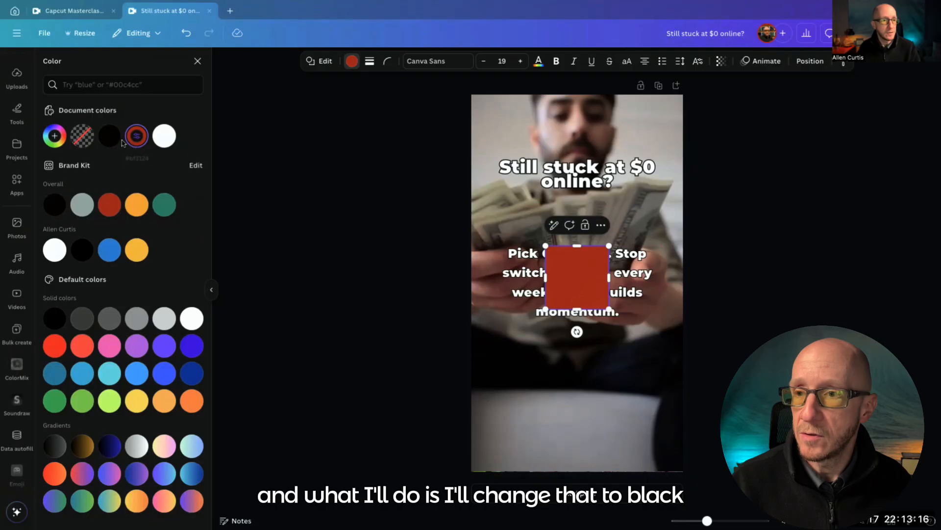
{"action": "left_click", "coordinate": [109, 137]}
Stretch the black shape over the whole page and set its transparency to 42
{"action": "left_click", "coordinate": [613, 312]}
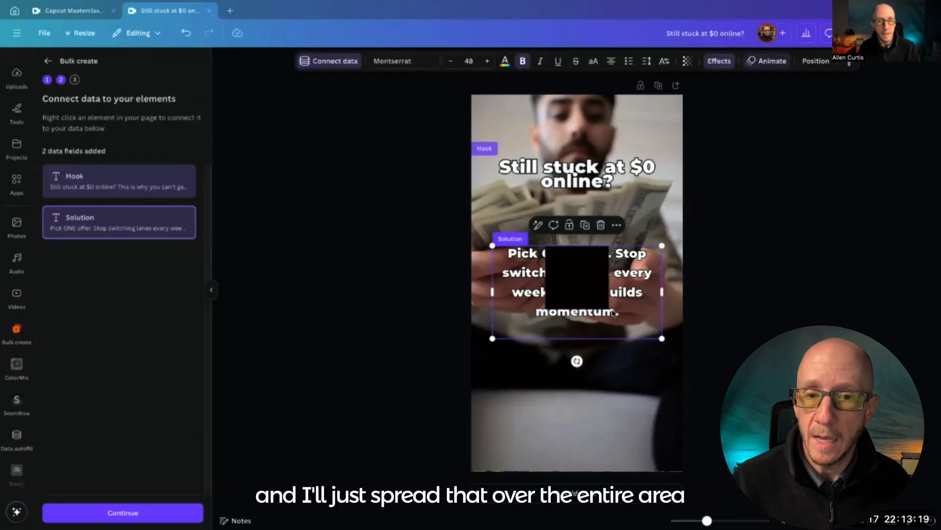
{"action": "left_click", "coordinate": [607, 310]}
{"action": "left_click_drag", "start_coordinate": [608, 309], "coordinate": [768, 471]}
{"action": "left_click_drag", "start_coordinate": [545, 245], "coordinate": [356, 90]}
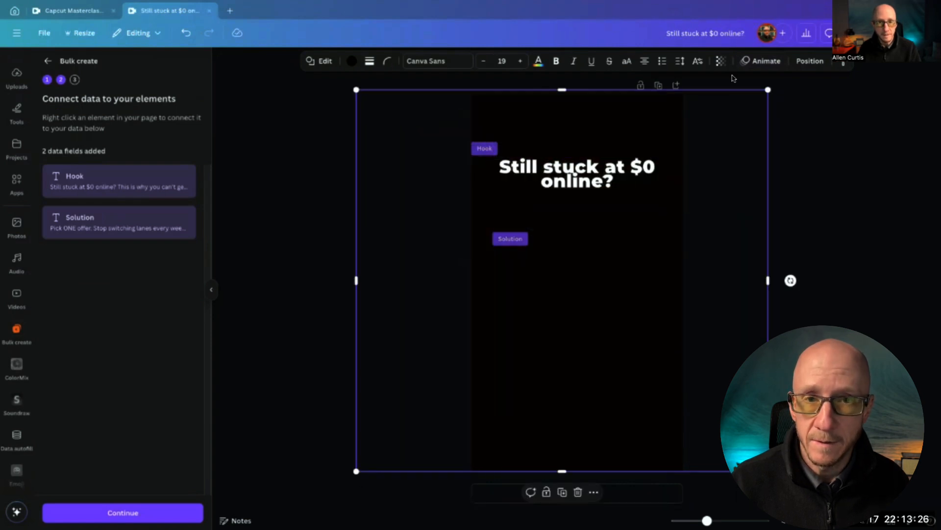
{"action": "left_click", "coordinate": [721, 61]}
{"action": "left_click_drag", "start_coordinate": [742, 101], "coordinate": [702, 105]}
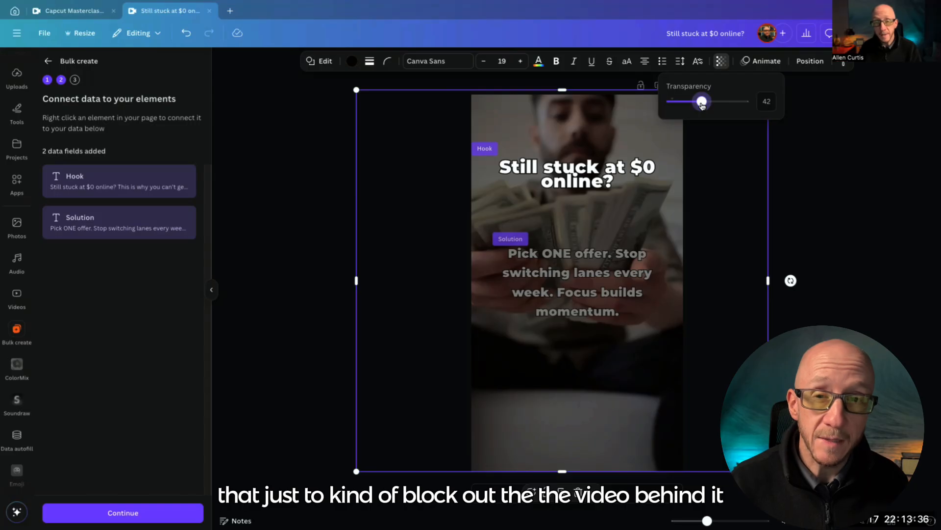
Try shrinking the overlay to the text area and extending it to the page's lower edge, then delete it
{"action": "left_click_drag", "start_coordinate": [356, 89], "coordinate": [490, 150]}
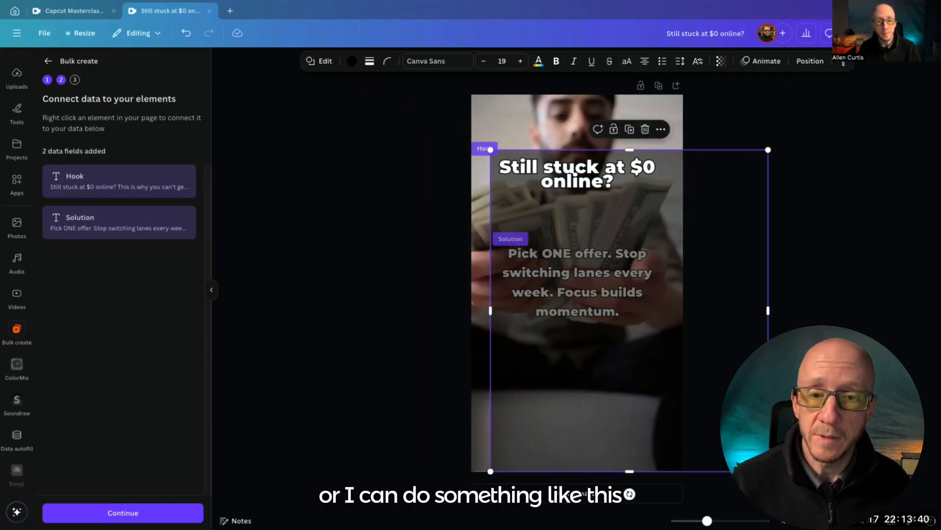
{"action": "left_click_drag", "start_coordinate": [768, 471], "coordinate": [658, 321]}
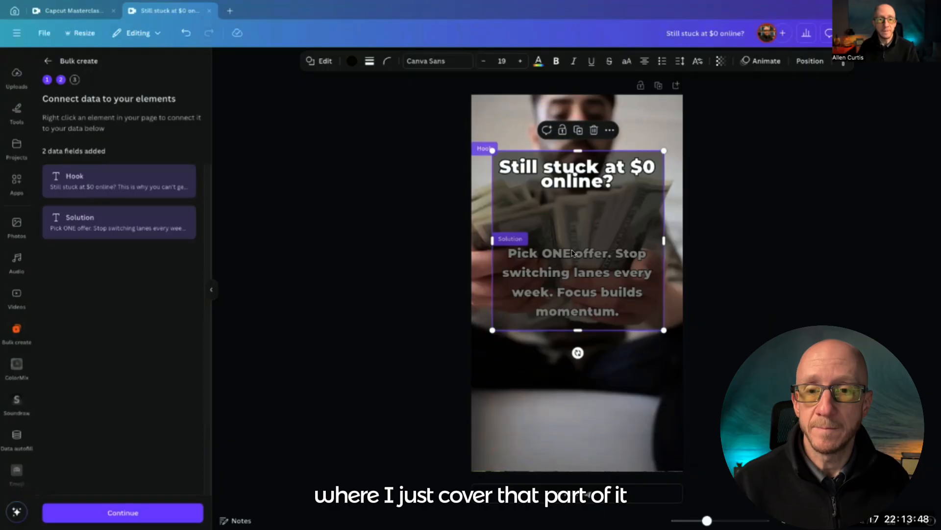
{"action": "left_click_drag", "start_coordinate": [579, 329], "coordinate": [637, 469]}
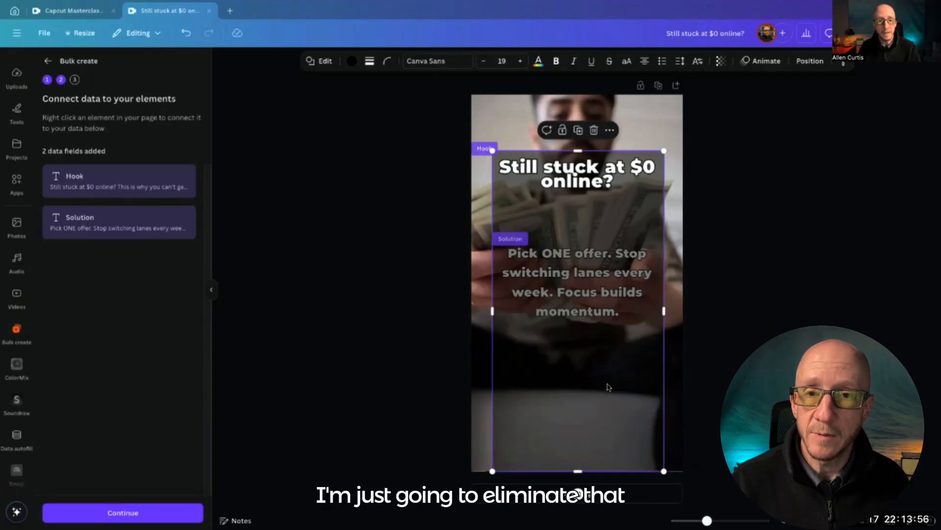
{"action": "left_click", "coordinate": [593, 130]}
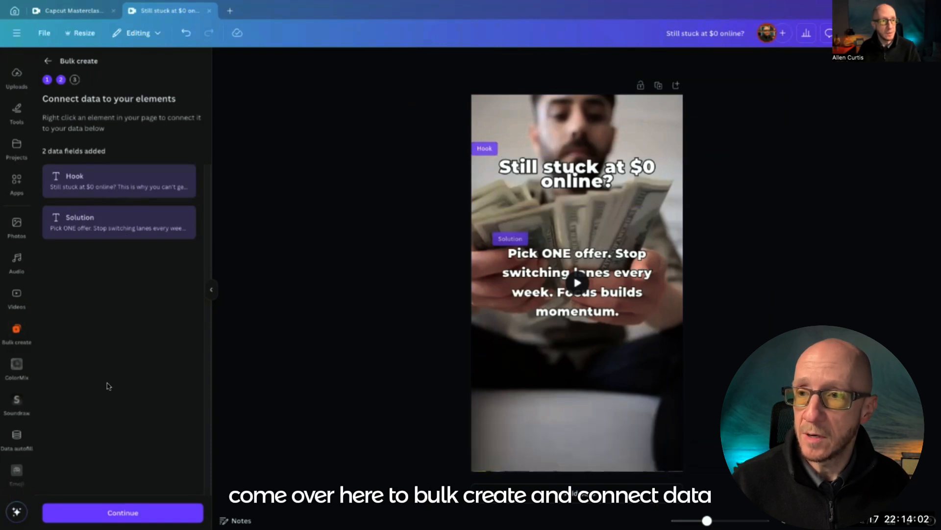
Continue to the data rows and generate 30 designs from all the selected hooks and solutions
{"action": "left_click", "coordinate": [124, 511]}
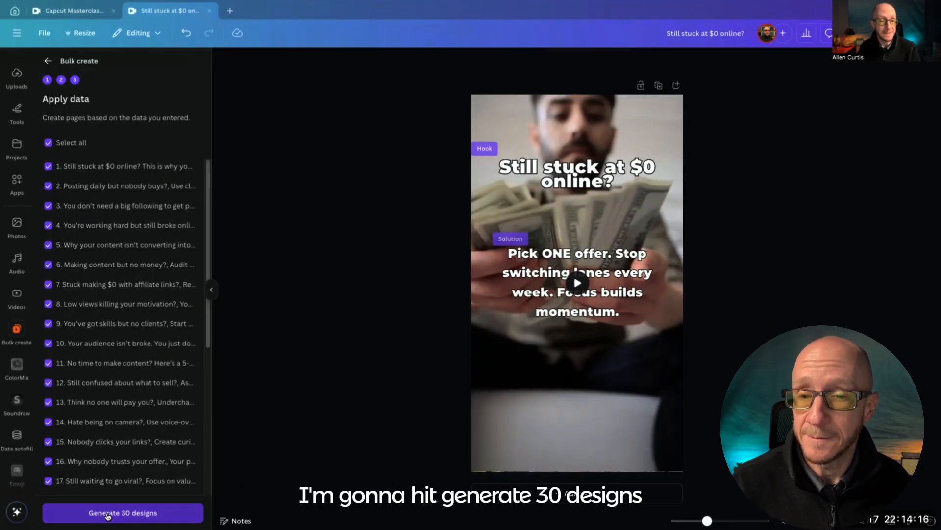
{"action": "left_click", "coordinate": [107, 514]}
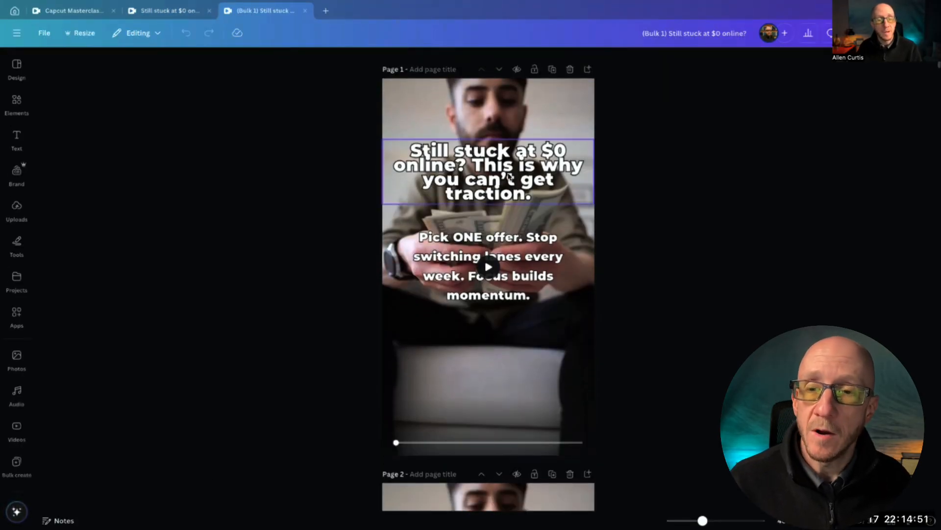
Narrow the hook text box on page 1 so it clears the page edges and nudge it slightly upward
{"action": "left_click", "coordinate": [509, 177]}
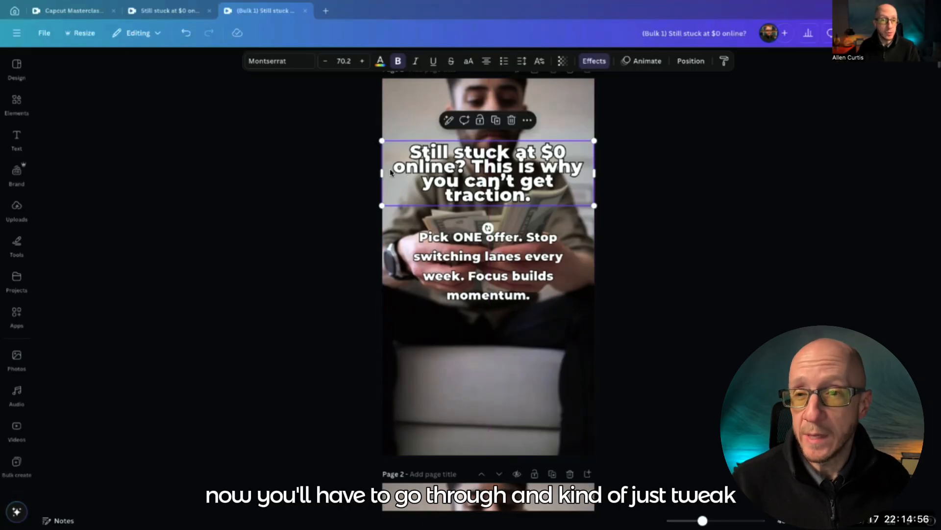
{"action": "left_click_drag", "start_coordinate": [383, 173], "coordinate": [405, 175]}
{"action": "left_click_drag", "start_coordinate": [489, 172], "coordinate": [480, 166]}
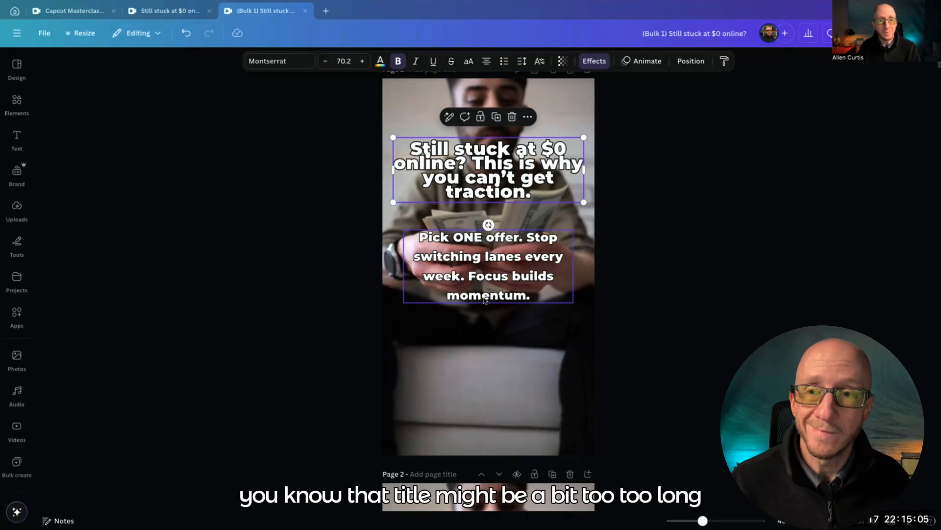
Reduce the page 3 hook "You don't need a big following to get paid." to font size 59.2 and narrow its text box from both sides
{"action": "scroll", "coordinate": [483, 301], "scroll_direction": "down", "scroll_amount": 1}
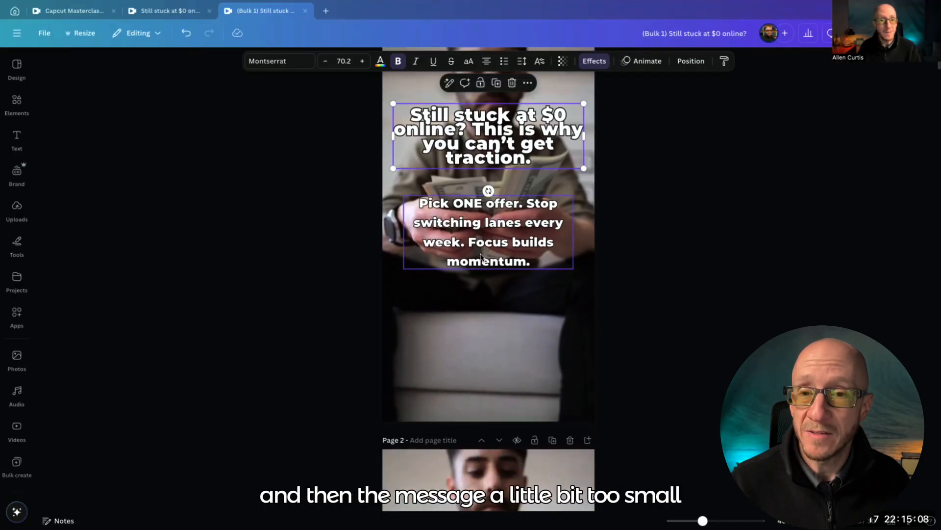
{"action": "scroll", "coordinate": [480, 260], "scroll_direction": "down", "scroll_amount": 4}
{"action": "scroll", "coordinate": [479, 260], "scroll_direction": "down", "scroll_amount": 2}
{"action": "scroll", "coordinate": [480, 260], "scroll_direction": "up", "scroll_amount": 5}
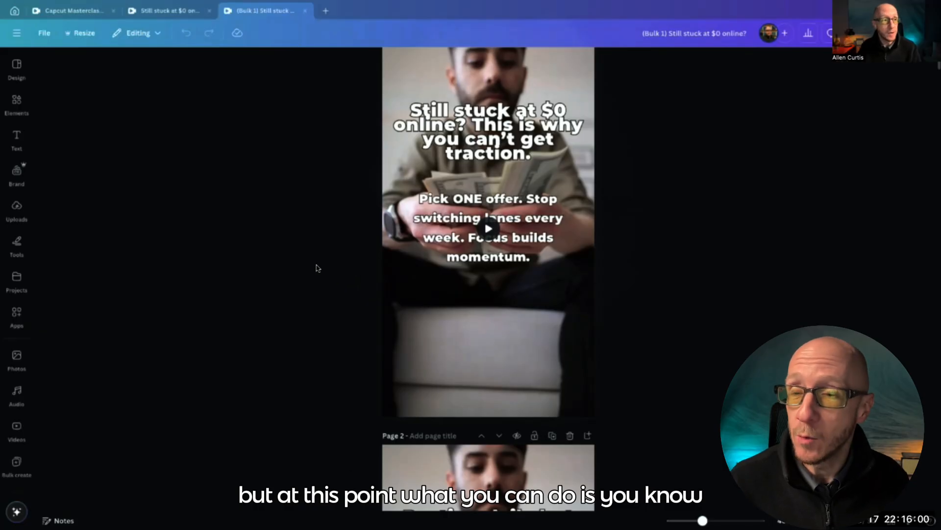
{"action": "scroll", "coordinate": [317, 275], "scroll_direction": "down", "scroll_amount": 6}
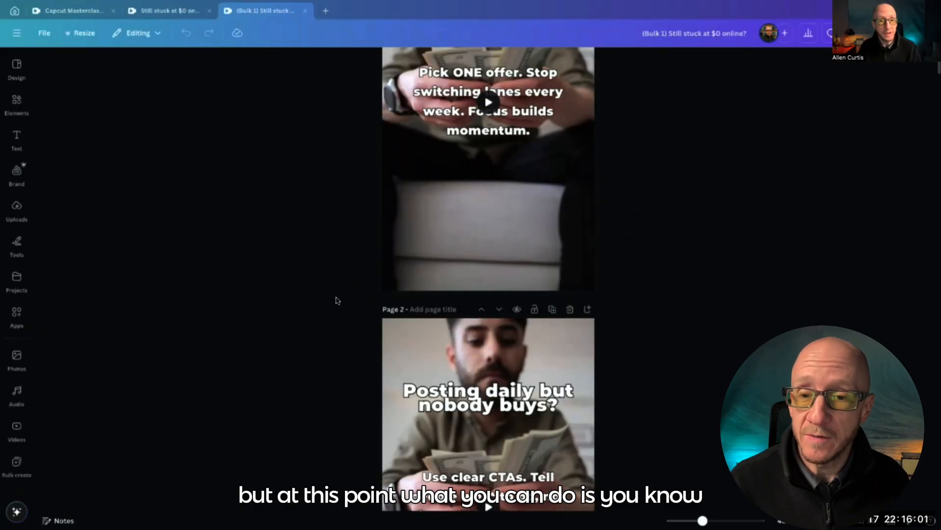
{"action": "scroll", "coordinate": [336, 300], "scroll_direction": "down", "scroll_amount": 6}
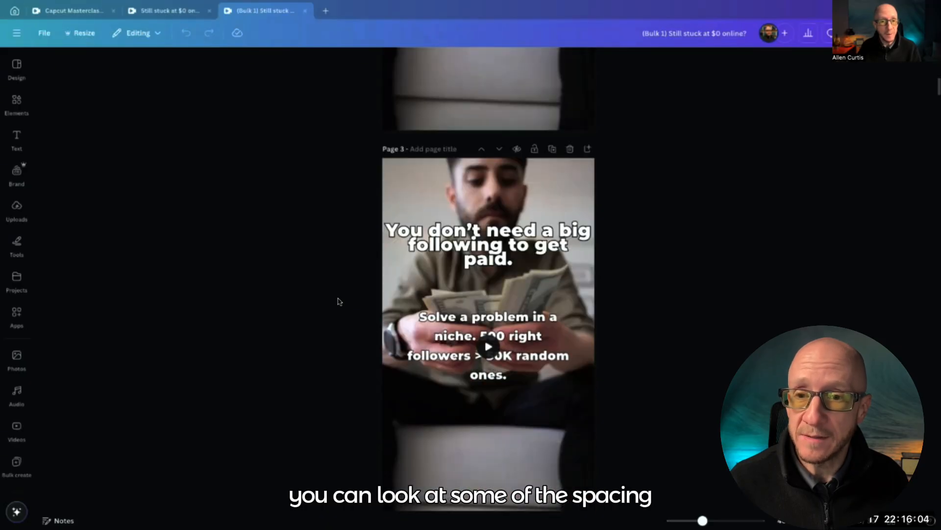
{"action": "left_click", "coordinate": [481, 156]}
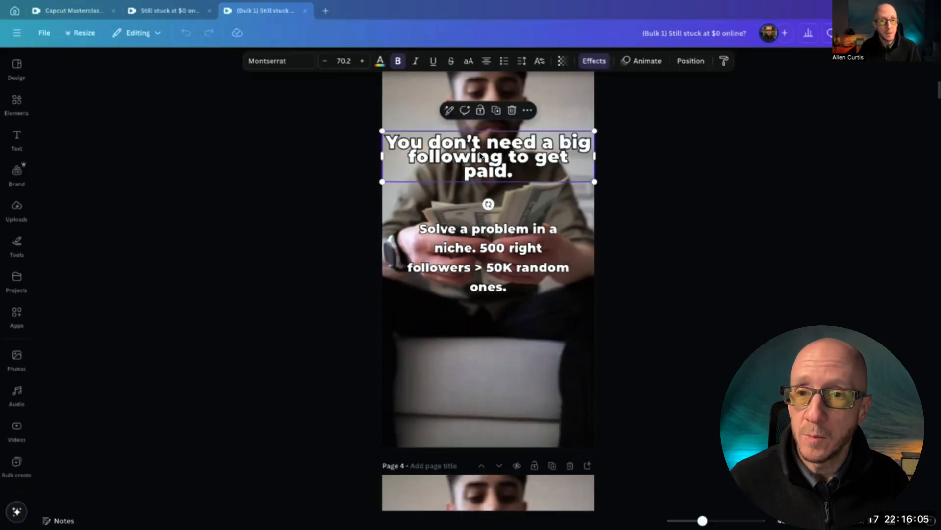
{"action": "left_click", "coordinate": [323, 61]}
{"action": "left_click", "coordinate": [323, 61]}
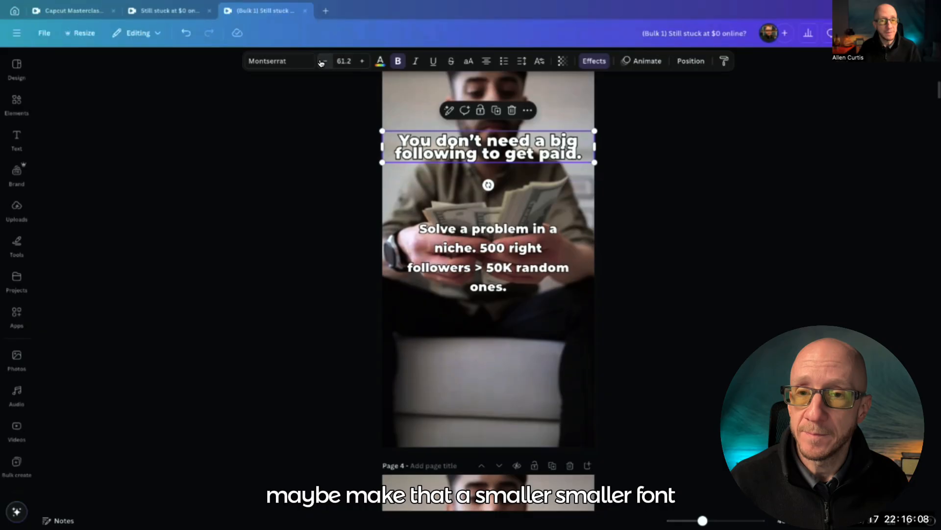
{"action": "left_click_drag", "start_coordinate": [383, 146], "coordinate": [408, 146]}
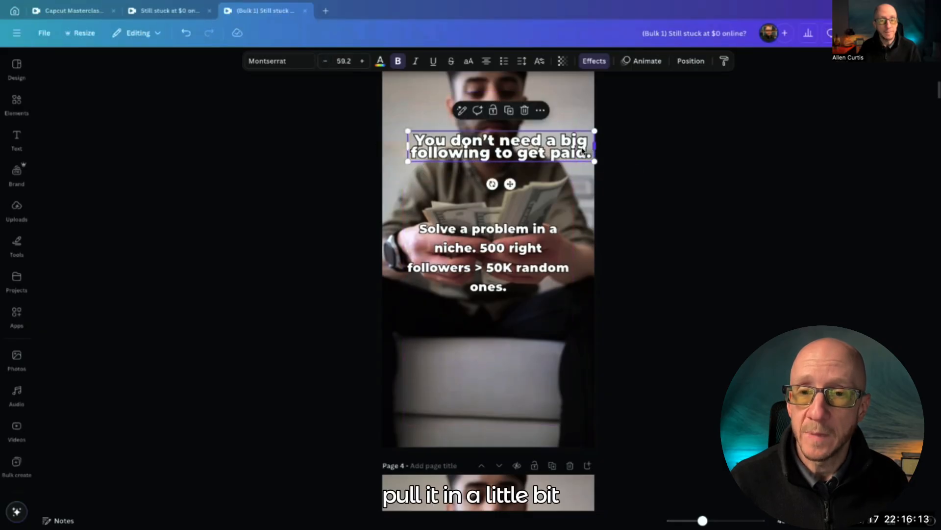
{"action": "left_click_drag", "start_coordinate": [595, 145], "coordinate": [570, 146]}
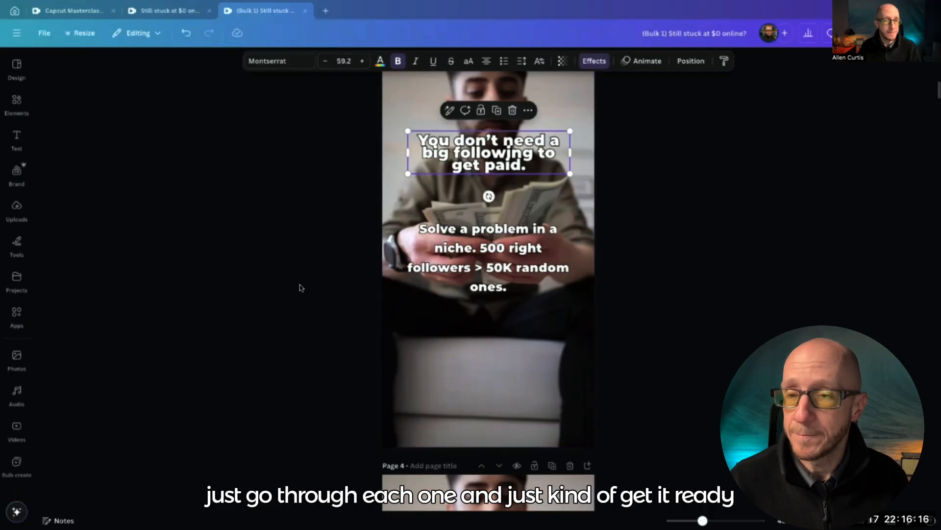
Narrow the page 4 hook "You're working hard but still broke online?" from both sides so it sits inside the page margins
{"action": "scroll", "coordinate": [275, 314], "scroll_direction": "down", "scroll_amount": 5}
{"action": "left_click", "coordinate": [416, 177]}
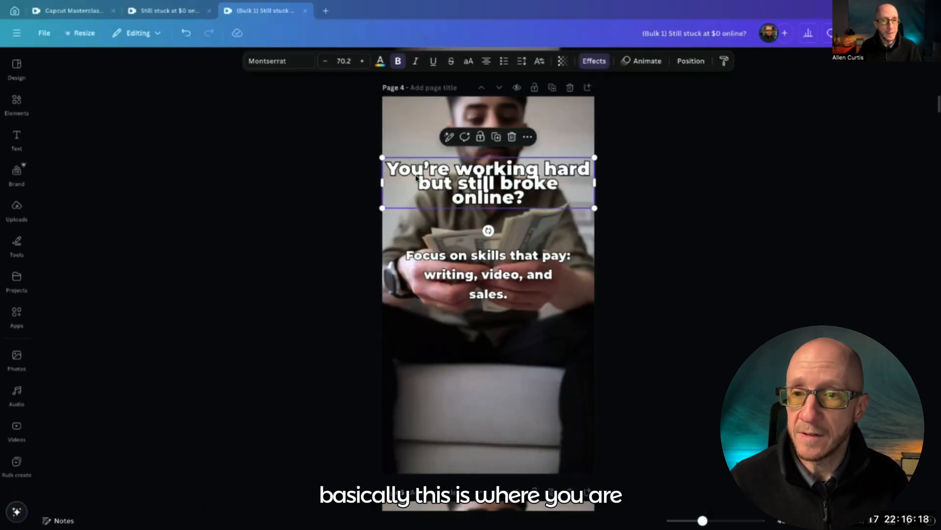
{"action": "left_click_drag", "start_coordinate": [381, 181], "coordinate": [410, 181]}
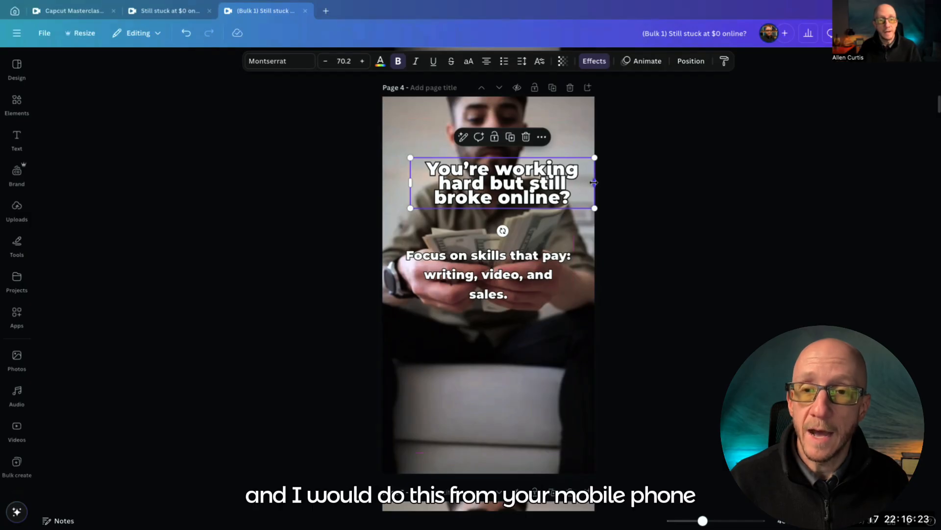
{"action": "left_click_drag", "start_coordinate": [595, 183], "coordinate": [574, 187]}
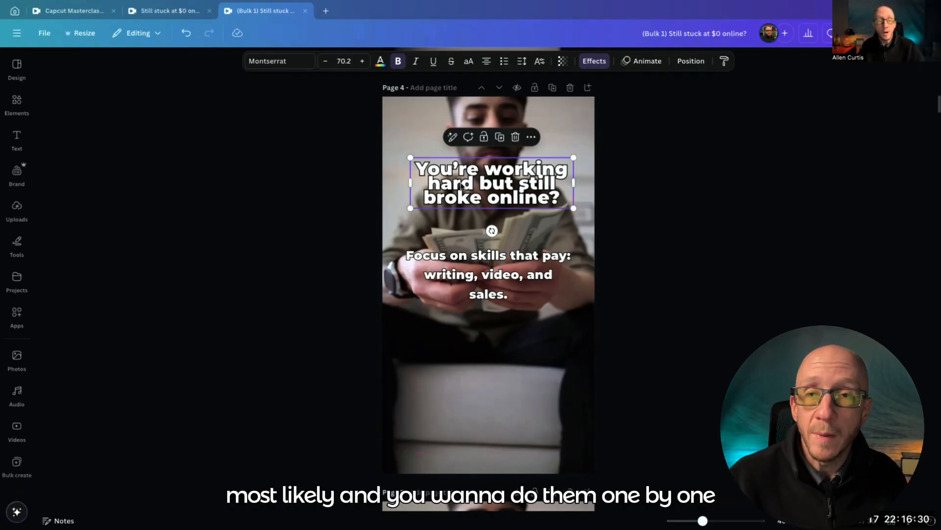
{"action": "double_click", "coordinate": [486, 189]}
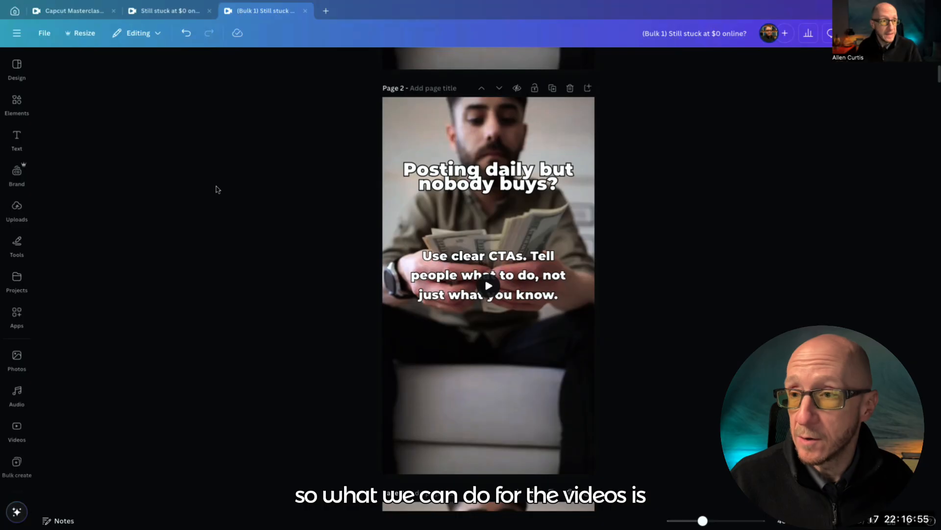
Go back to the "make money online" stock videos and filter them to vertical orientation
{"action": "left_click", "coordinate": [17, 106]}
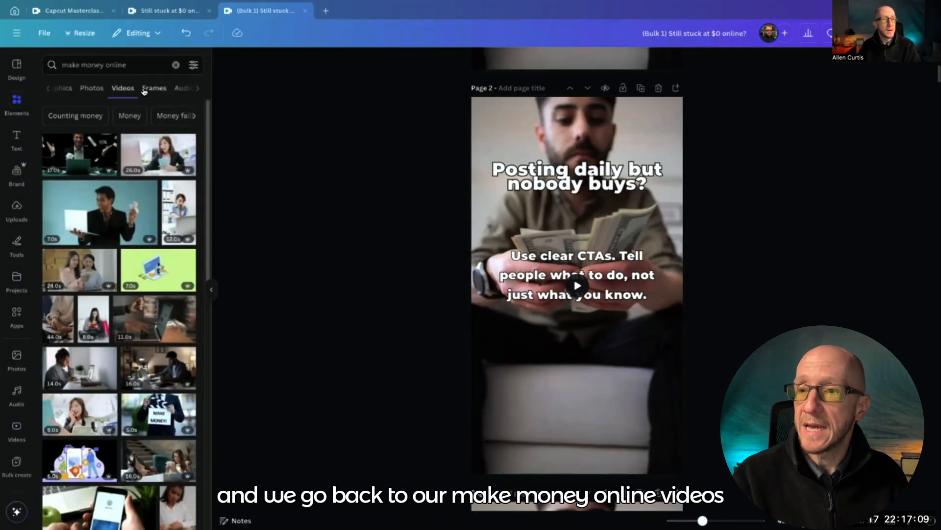
{"action": "left_click", "coordinate": [194, 64]}
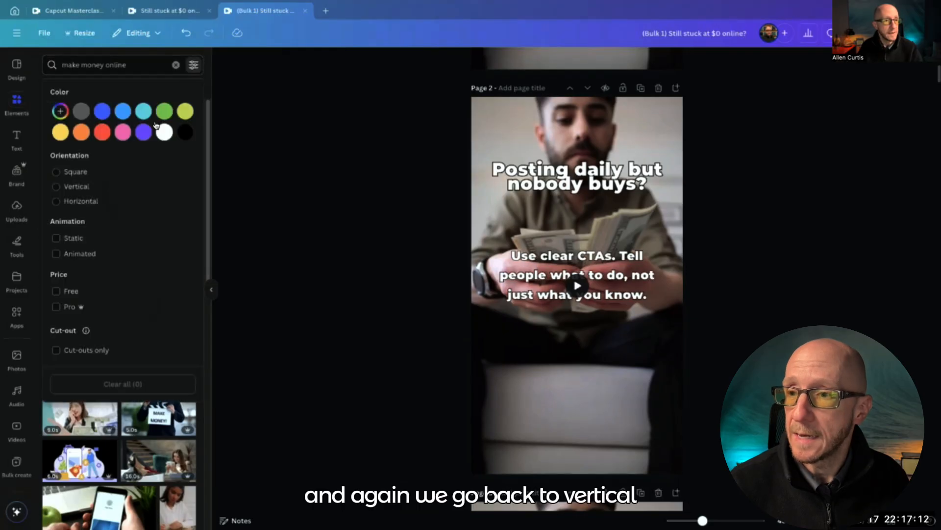
{"action": "left_click", "coordinate": [54, 190]}
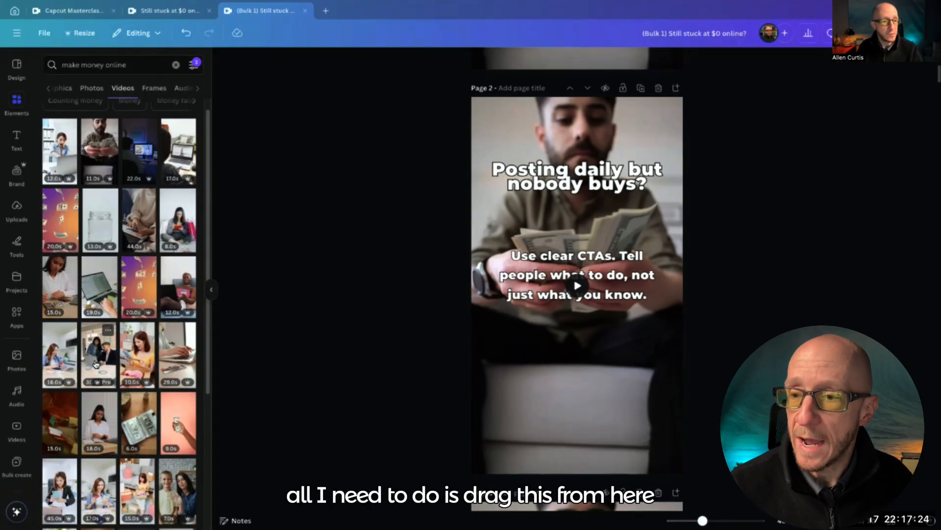
Replace the backgrounds of two of the pages before page 5 with different vertical stock videos, using a pink-background clip on page 4
{"action": "left_click_drag", "start_coordinate": [96, 363], "coordinate": [475, 226]}
{"action": "scroll", "coordinate": [396, 290], "scroll_direction": "down", "scroll_amount": 2}
{"action": "scroll", "coordinate": [396, 292], "scroll_direction": "down", "scroll_amount": 5}
{"action": "left_click_drag", "start_coordinate": [144, 361], "coordinate": [480, 245]}
{"action": "scroll", "coordinate": [381, 295], "scroll_direction": "down", "scroll_amount": 7}
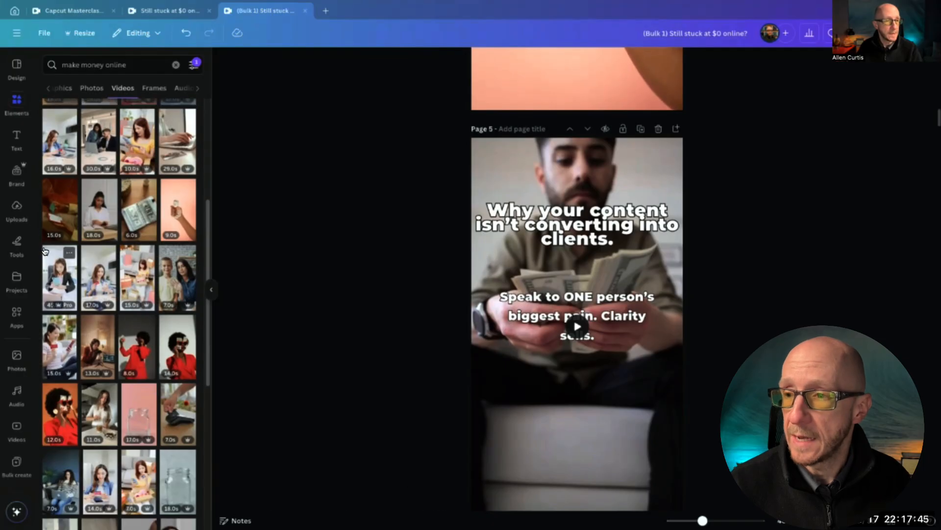
From the uploaded videos, set the brown dog clip as page 5's background and the garden clip as page 6's background
{"action": "left_click", "coordinate": [17, 208]}
{"action": "left_click", "coordinate": [124, 134]}
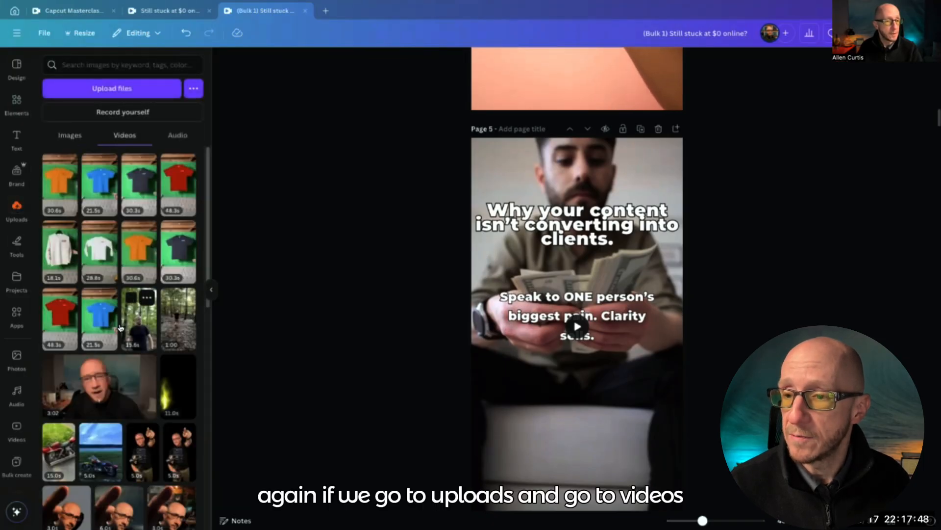
{"action": "scroll", "coordinate": [123, 294], "scroll_direction": "down", "scroll_amount": 10}
{"action": "scroll", "coordinate": [120, 333], "scroll_direction": "down", "scroll_amount": 3}
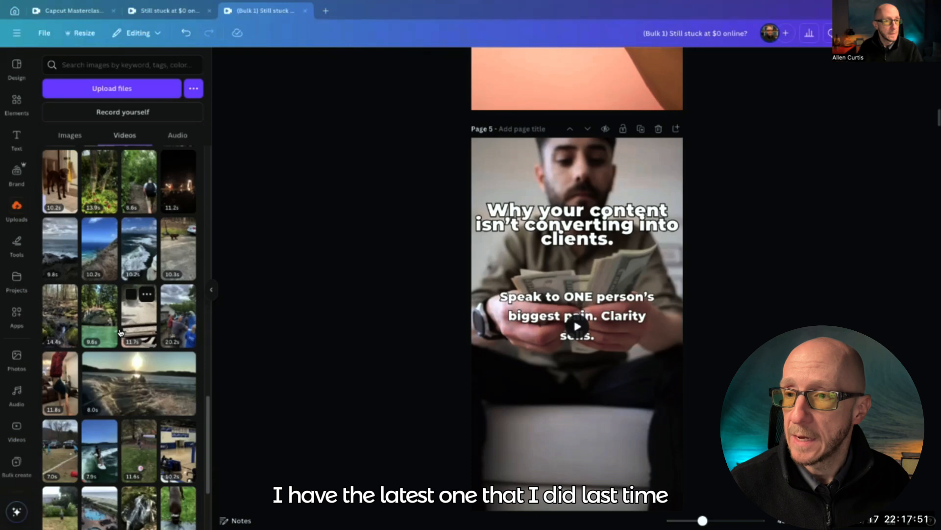
{"action": "left_click_drag", "start_coordinate": [59, 185], "coordinate": [497, 183]}
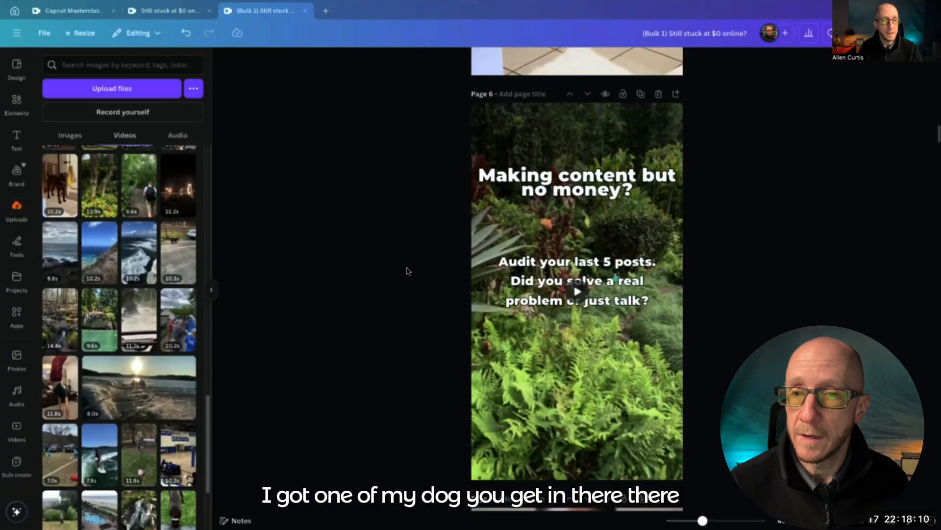
{"action": "scroll", "coordinate": [406, 270], "scroll_direction": "down", "scroll_amount": 1}
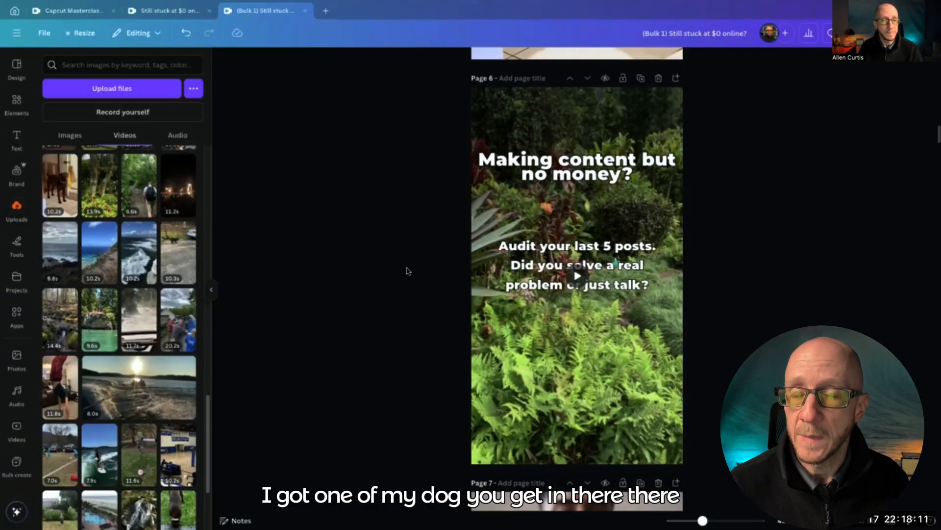
Mute the garden video on page 6 and the dog video on page 5
{"action": "left_click", "coordinate": [500, 122]}
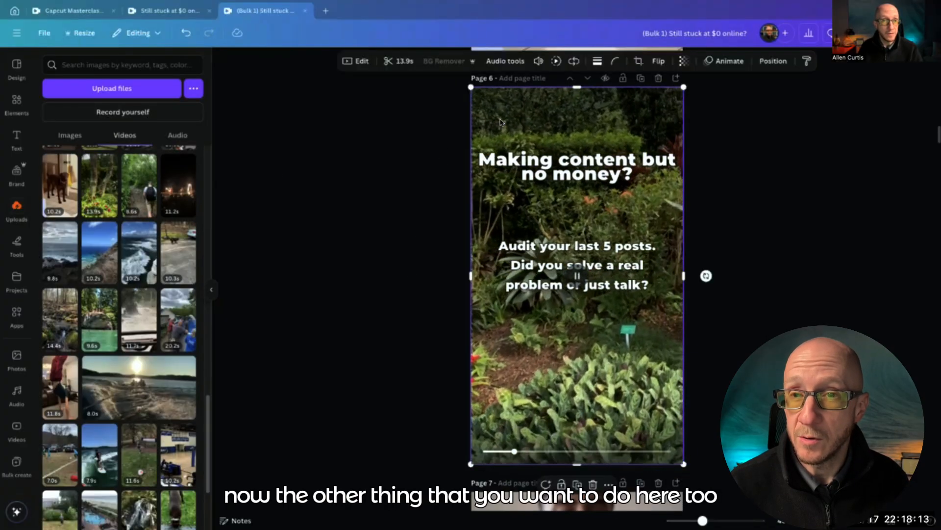
{"action": "left_click", "coordinate": [539, 61]}
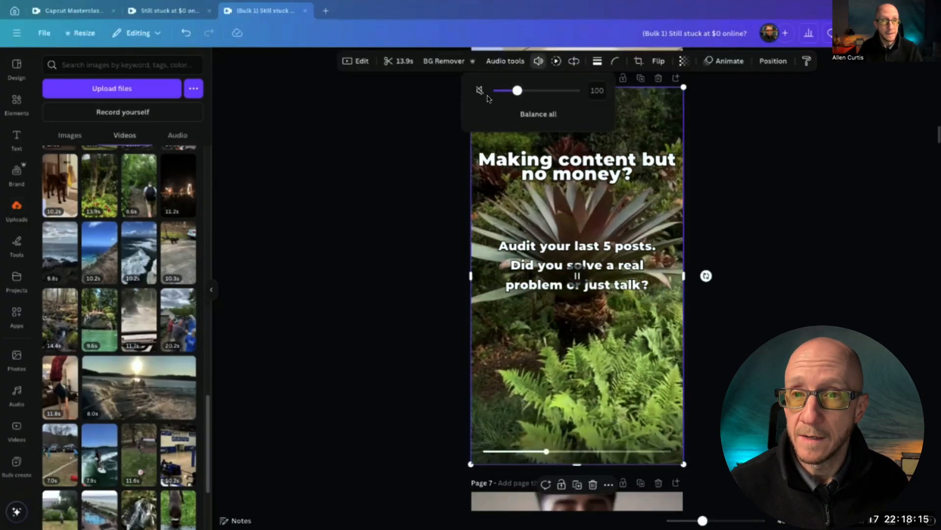
{"action": "left_click", "coordinate": [479, 90]}
{"action": "left_click", "coordinate": [448, 167]}
{"action": "scroll", "coordinate": [447, 167], "scroll_direction": "up", "scroll_amount": 5}
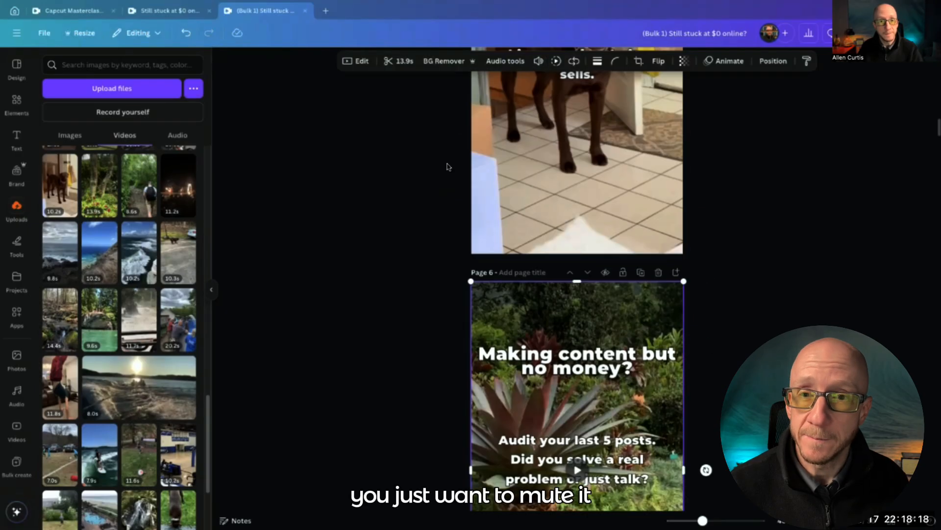
{"action": "left_click", "coordinate": [474, 186]}
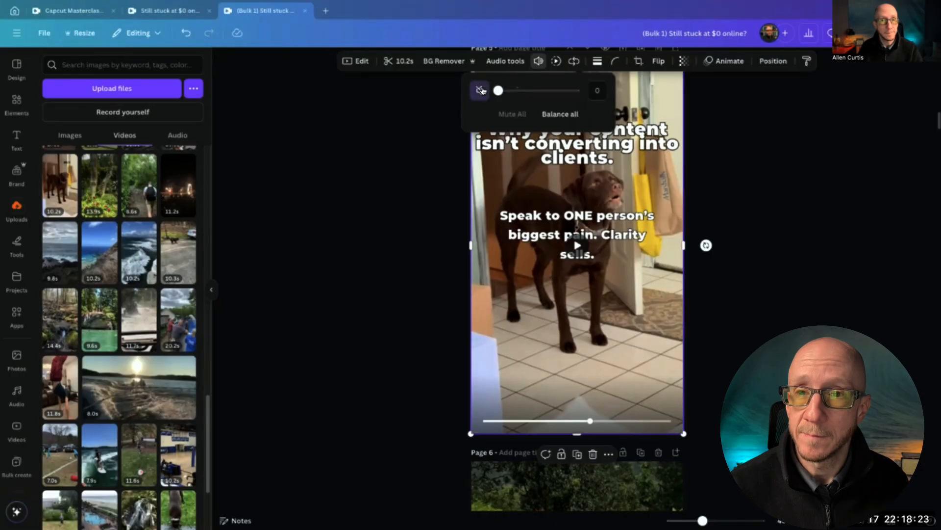
{"action": "scroll", "coordinate": [437, 242], "scroll_direction": "down", "scroll_amount": 4}
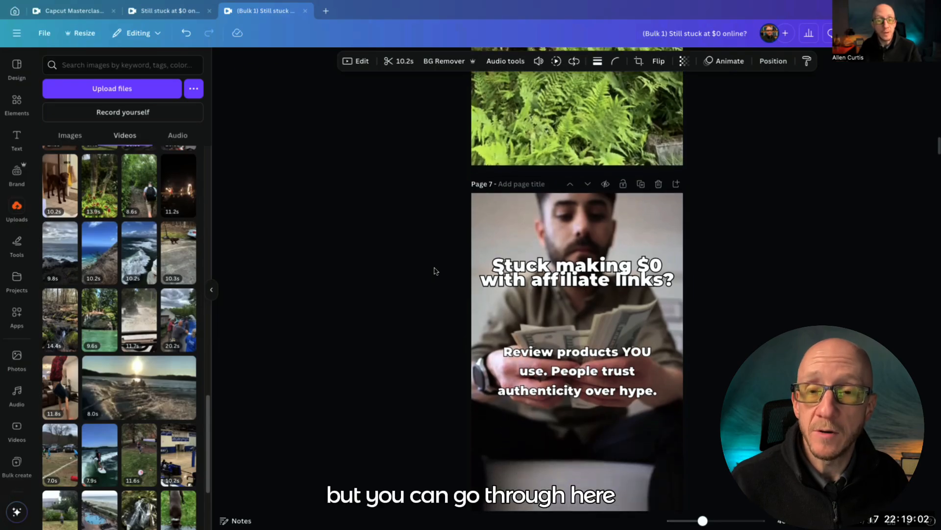
{"action": "scroll", "coordinate": [433, 271], "scroll_direction": "down", "scroll_amount": 2}
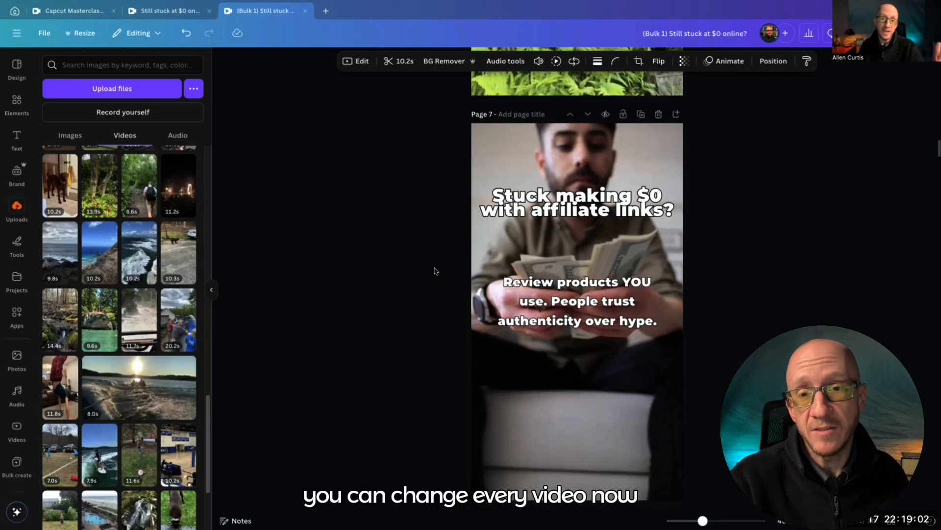
{"action": "scroll", "coordinate": [434, 271], "scroll_direction": "down", "scroll_amount": 1}
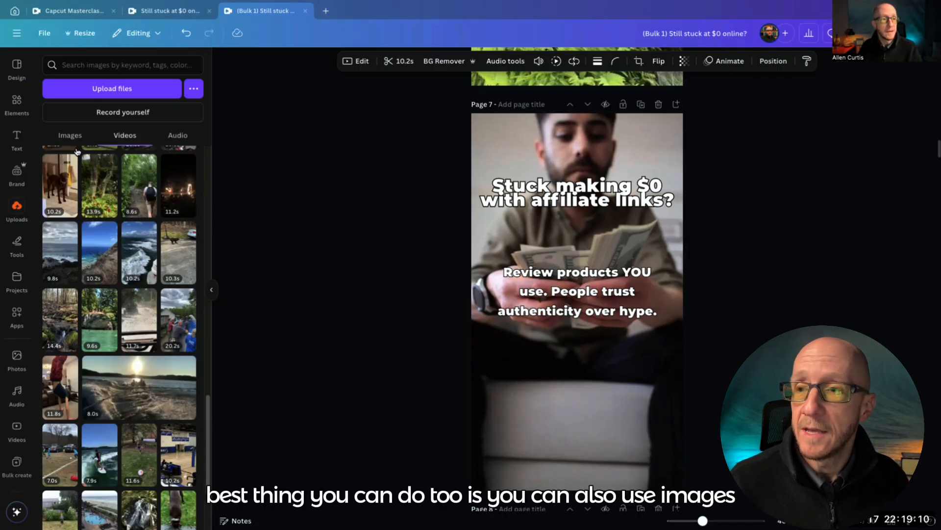
Find the tuxedo portrait among the uploaded images and move it into a new folder named "April content"
{"action": "left_click", "coordinate": [70, 136]}
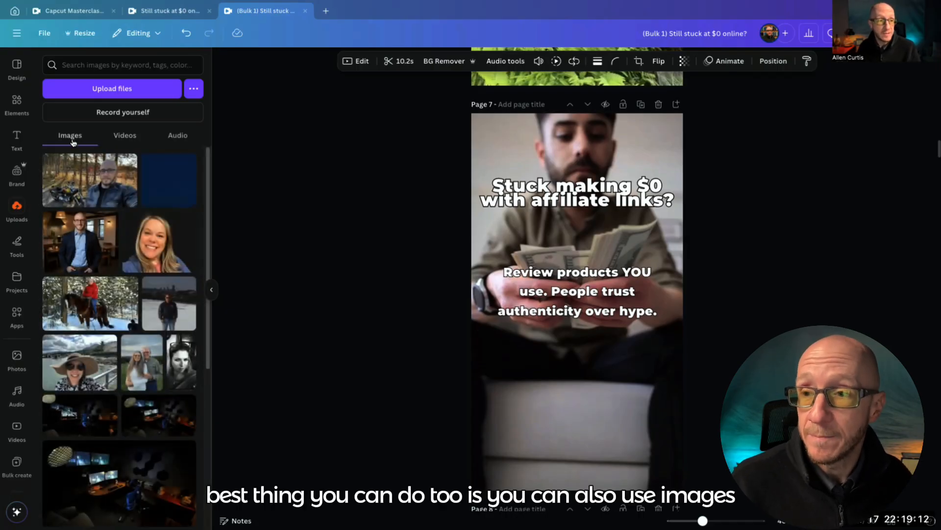
{"action": "scroll", "coordinate": [91, 301], "scroll_direction": "down", "scroll_amount": 15}
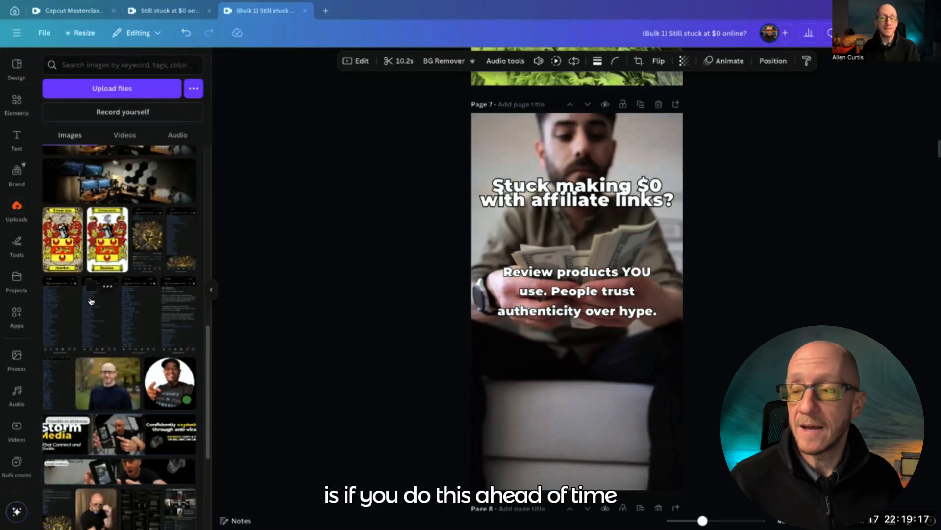
{"action": "scroll", "coordinate": [92, 244], "scroll_direction": "down", "scroll_amount": 10}
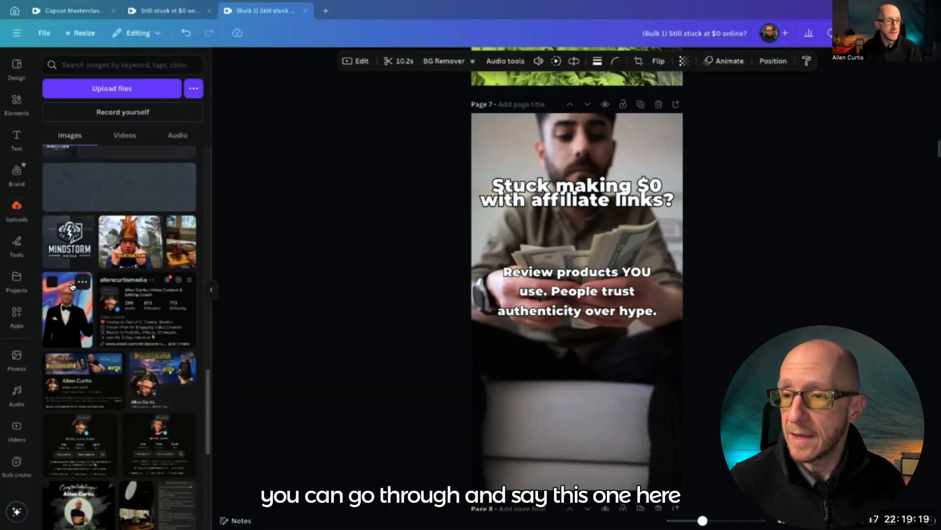
{"action": "right_click", "coordinate": [63, 304]}
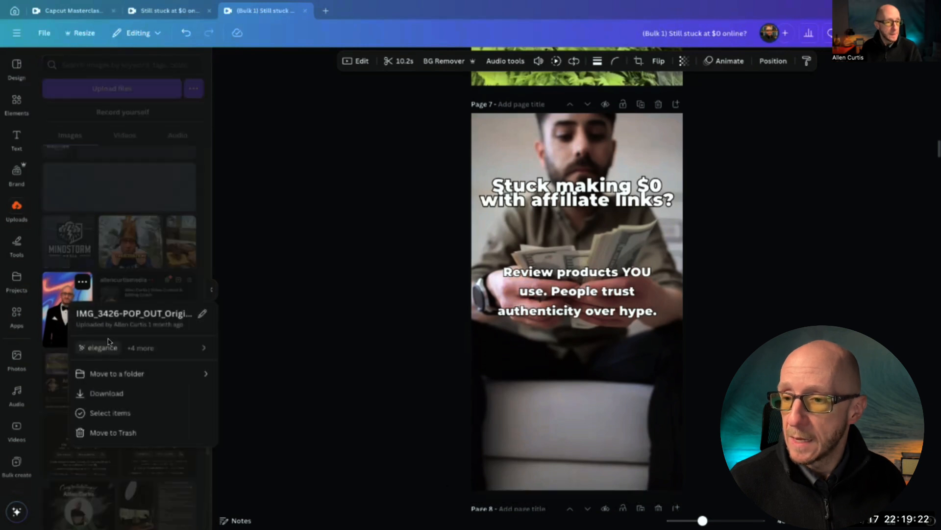
{"action": "left_click", "coordinate": [130, 374]}
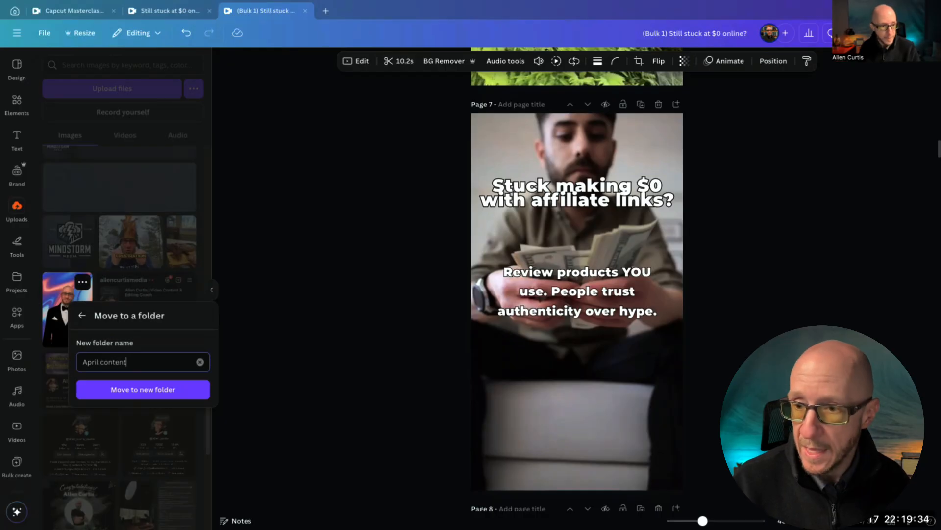
{"action": "left_click", "coordinate": [143, 389]}
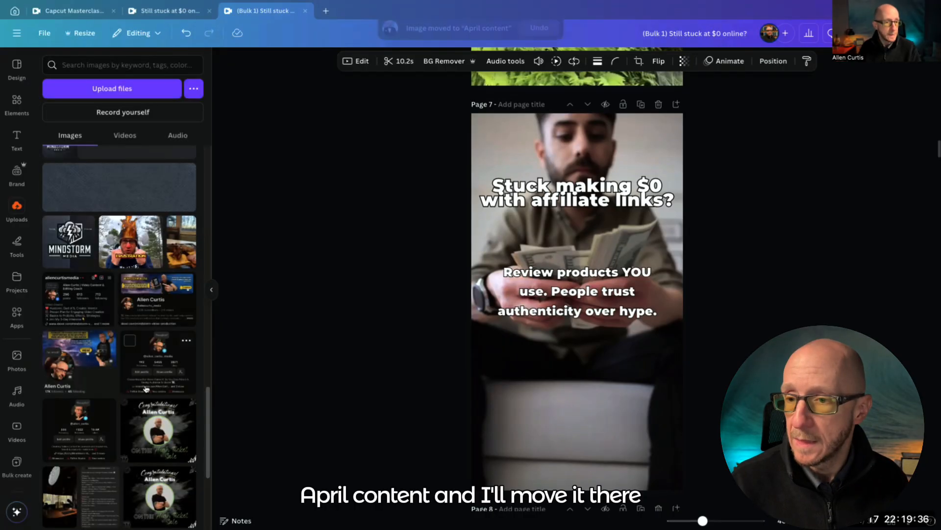
Move the uploaded food photo IMG_3315.jpg into the "April content" folder
{"action": "left_click", "coordinate": [186, 222]}
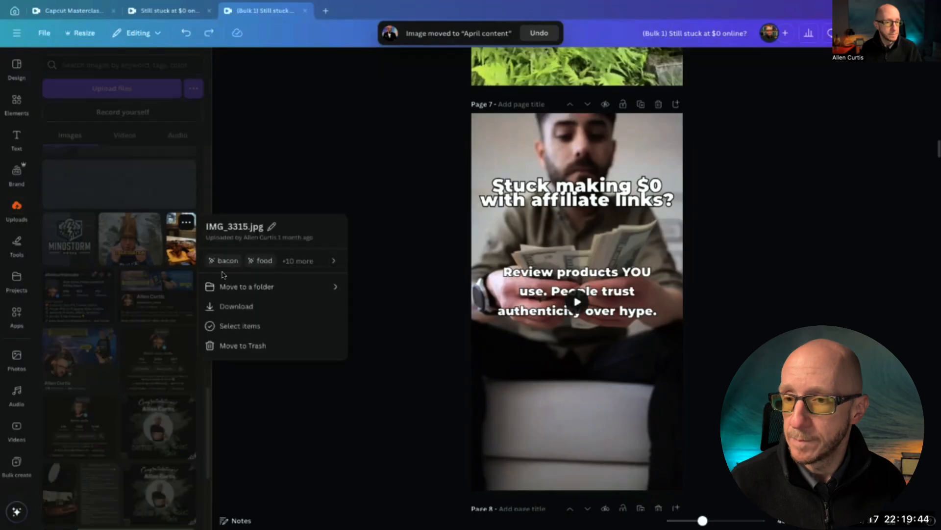
{"action": "left_click", "coordinate": [244, 292]}
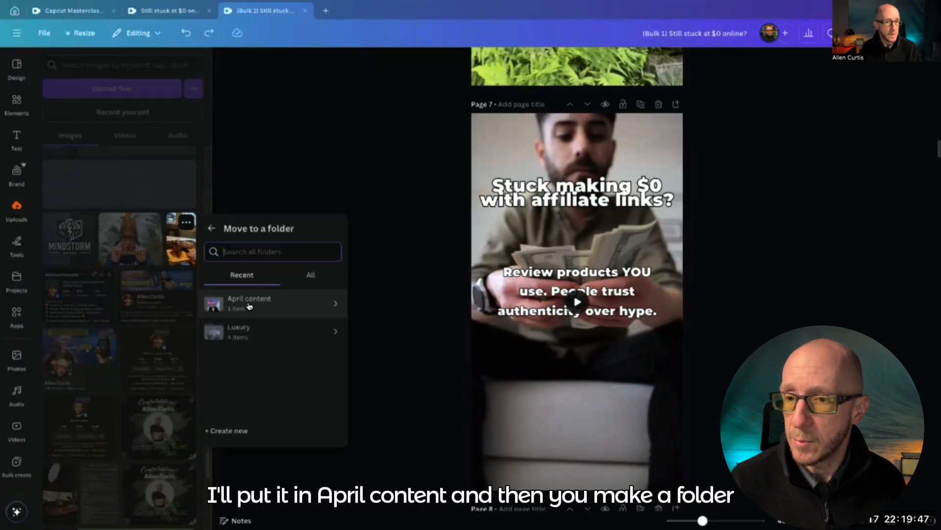
{"action": "left_click", "coordinate": [254, 303]}
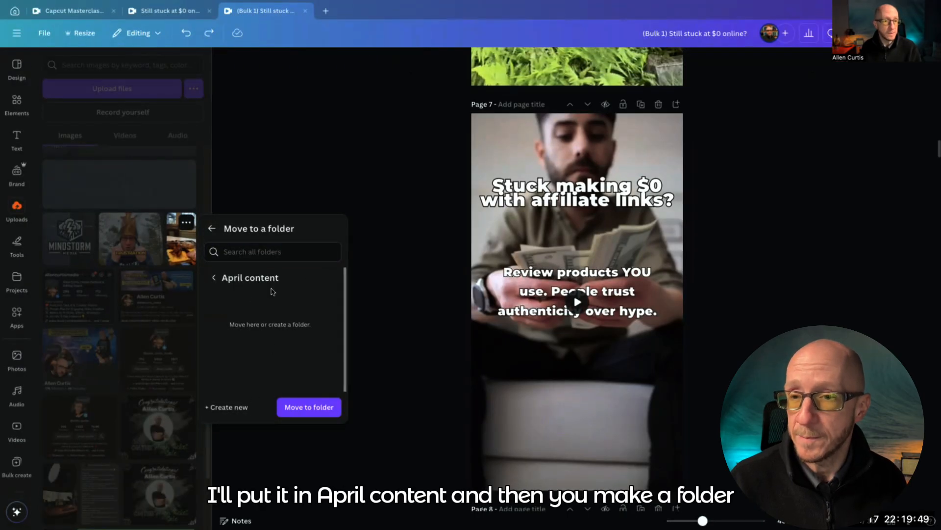